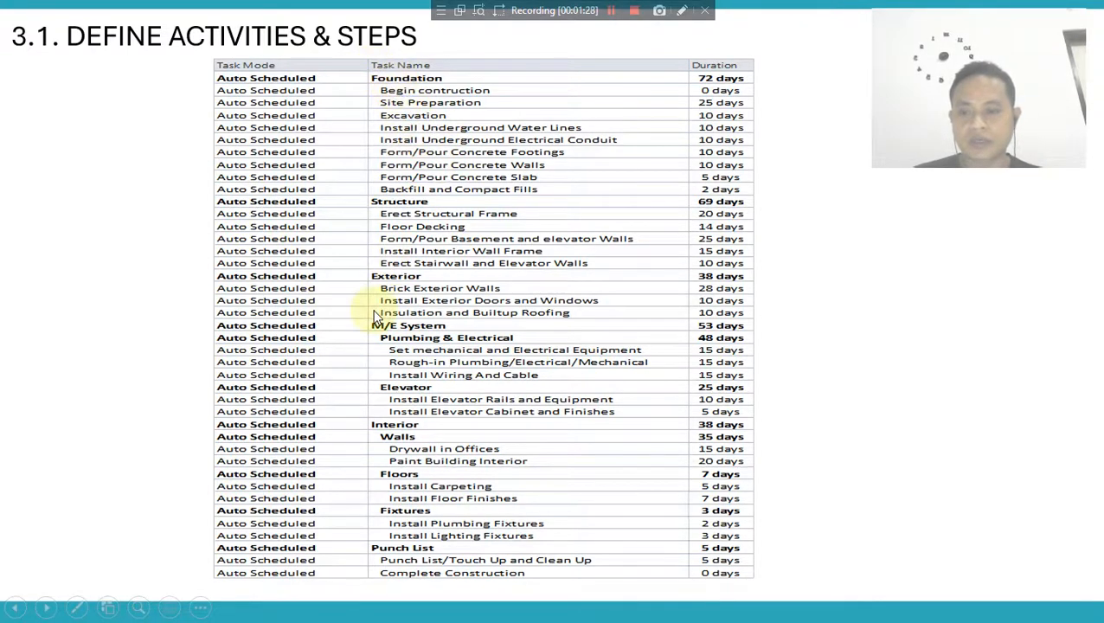
Step: End the slide show and switch to the blank Project1 schedule in Microsoft Project
key("Escape")
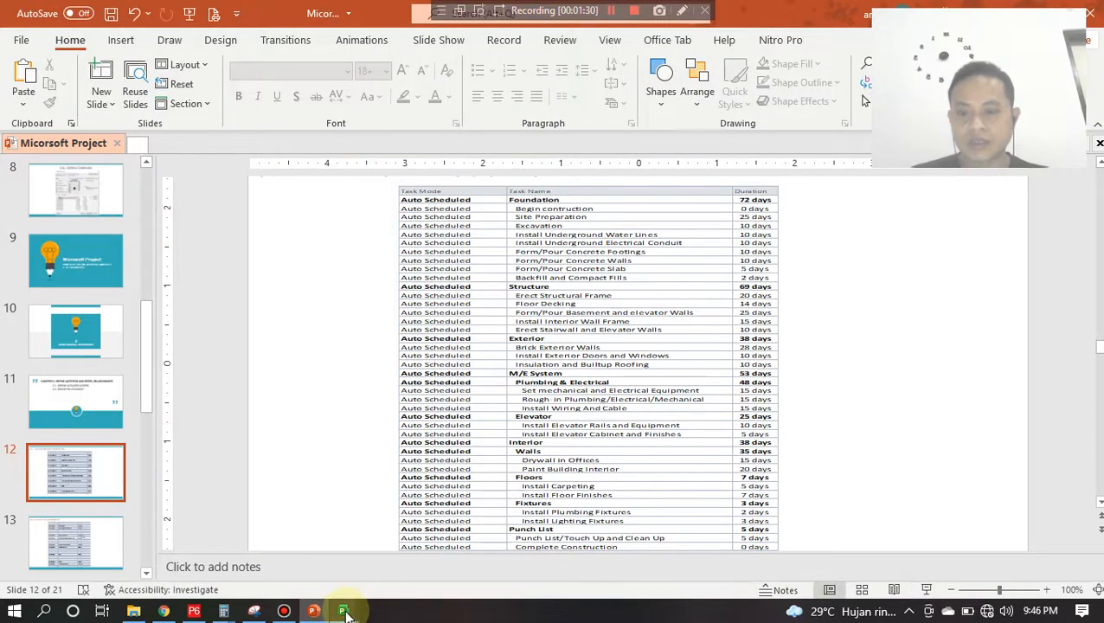
mouse_move(345, 611)
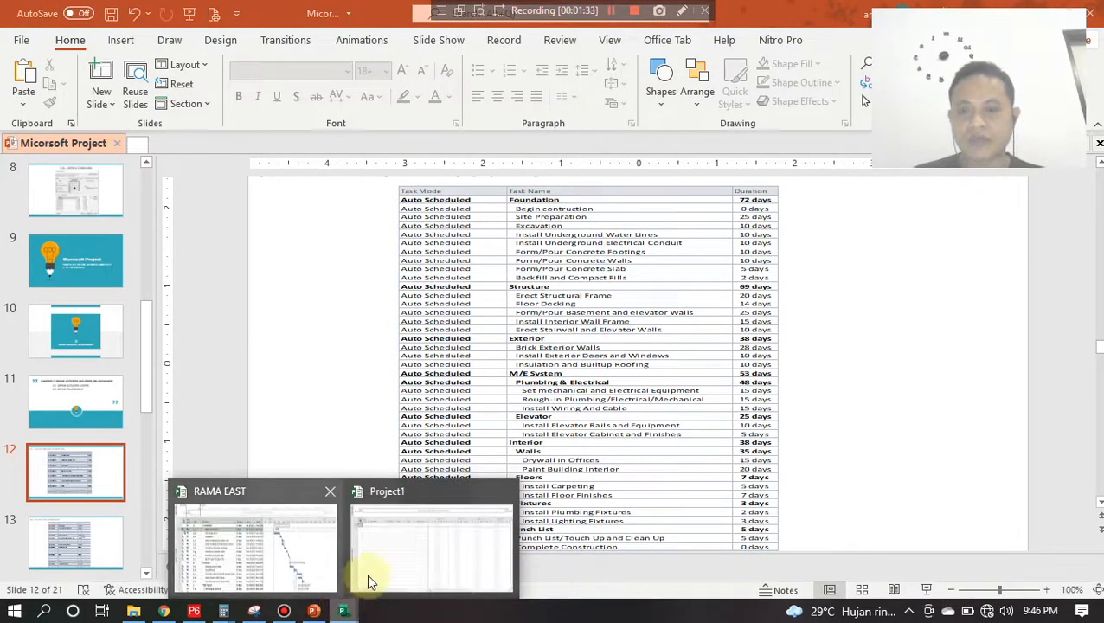
left_click(400, 554)
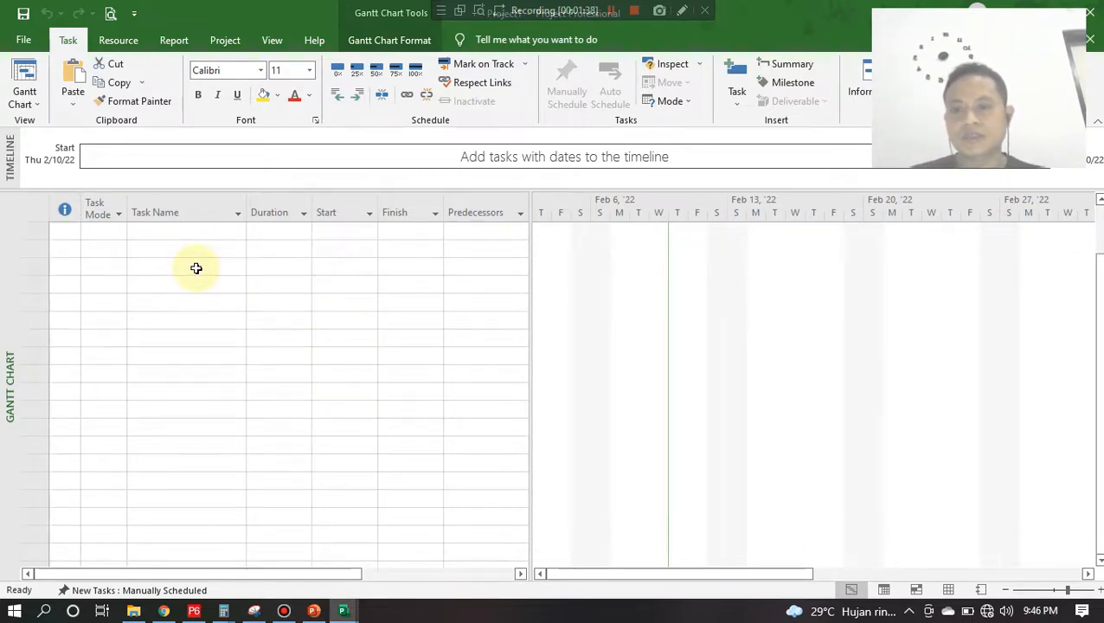
Step: Check the task list on the PowerPoint slide and enter Foundation as the first task in Project1
left_click(317, 611)
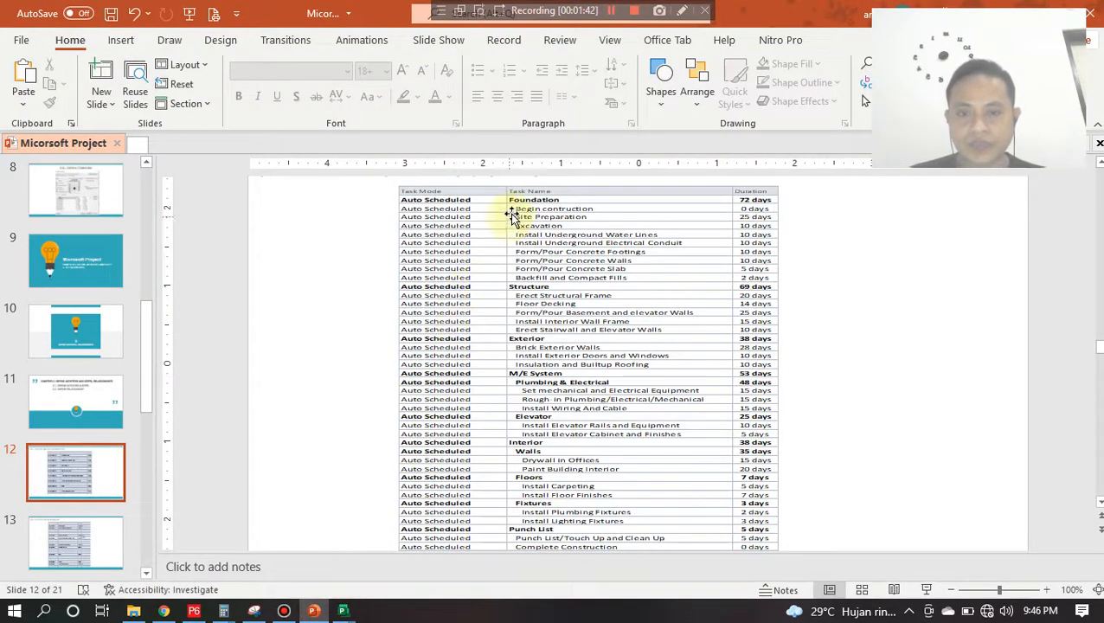
mouse_move(342, 611)
left_click(381, 539)
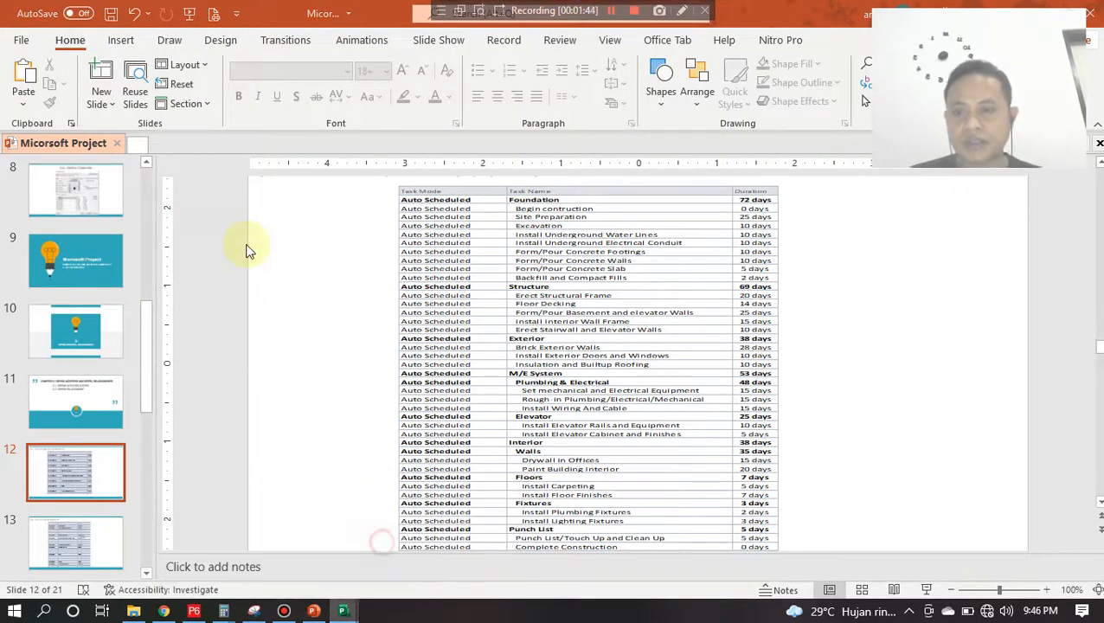
left_click(225, 232)
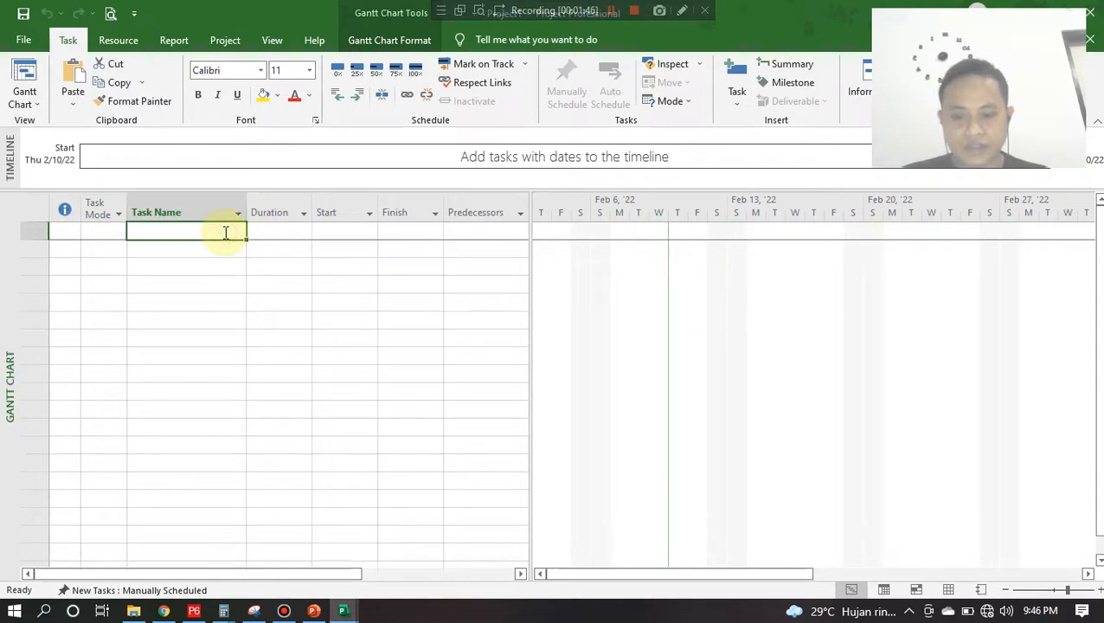
type("Foundation")
key("Return")
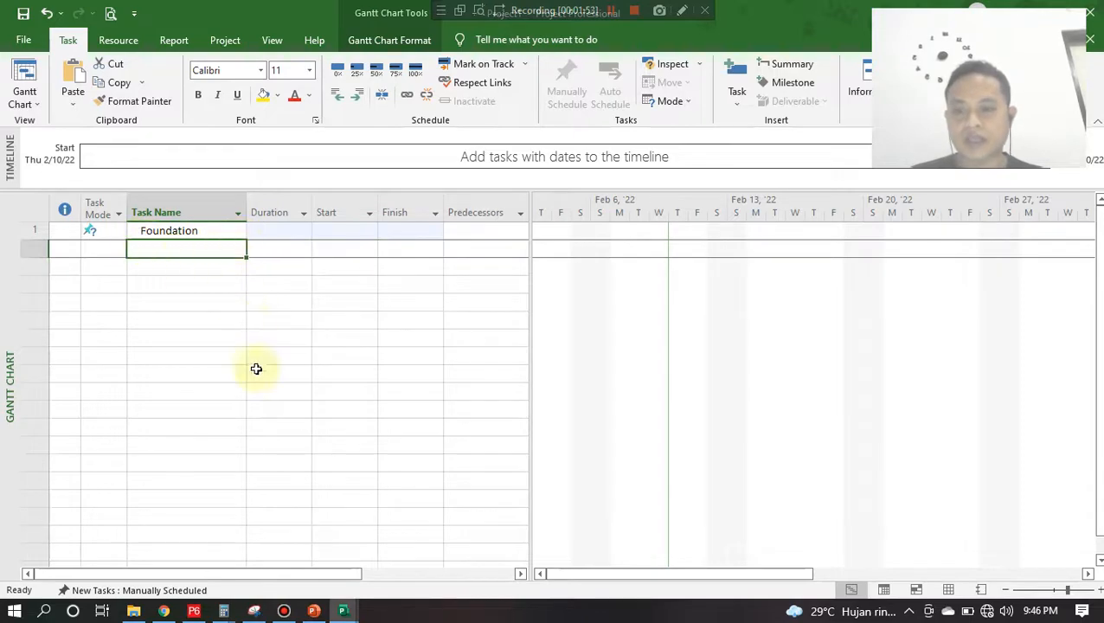
Step: Consult the slide's task list again and add Site Preparation as the second task in Project1
left_click(315, 612)
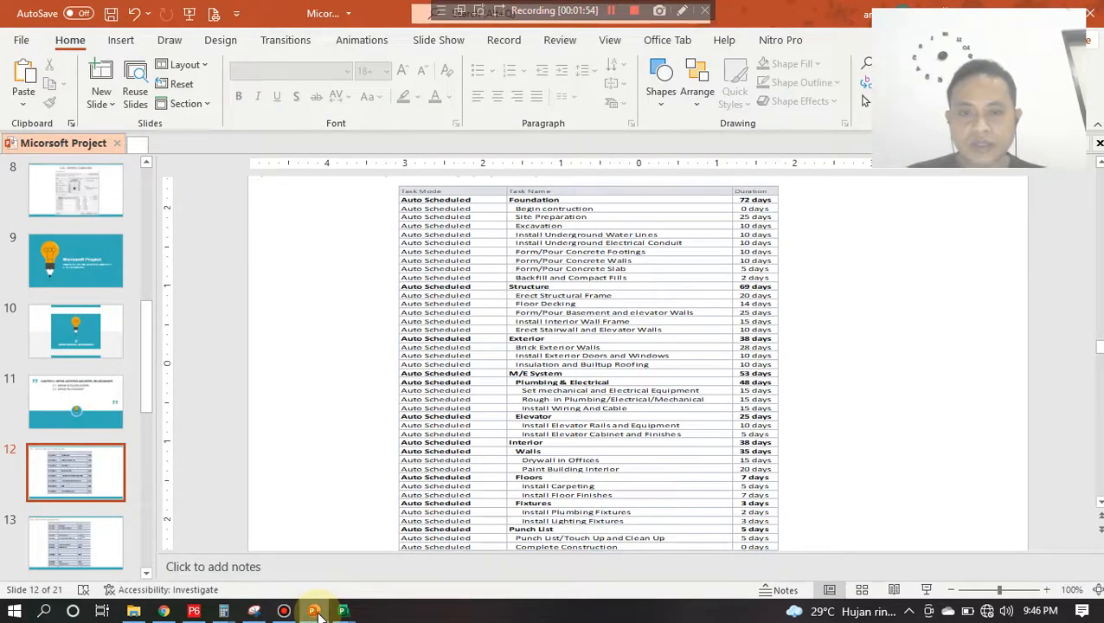
left_click(343, 612)
type("Site Preparation")
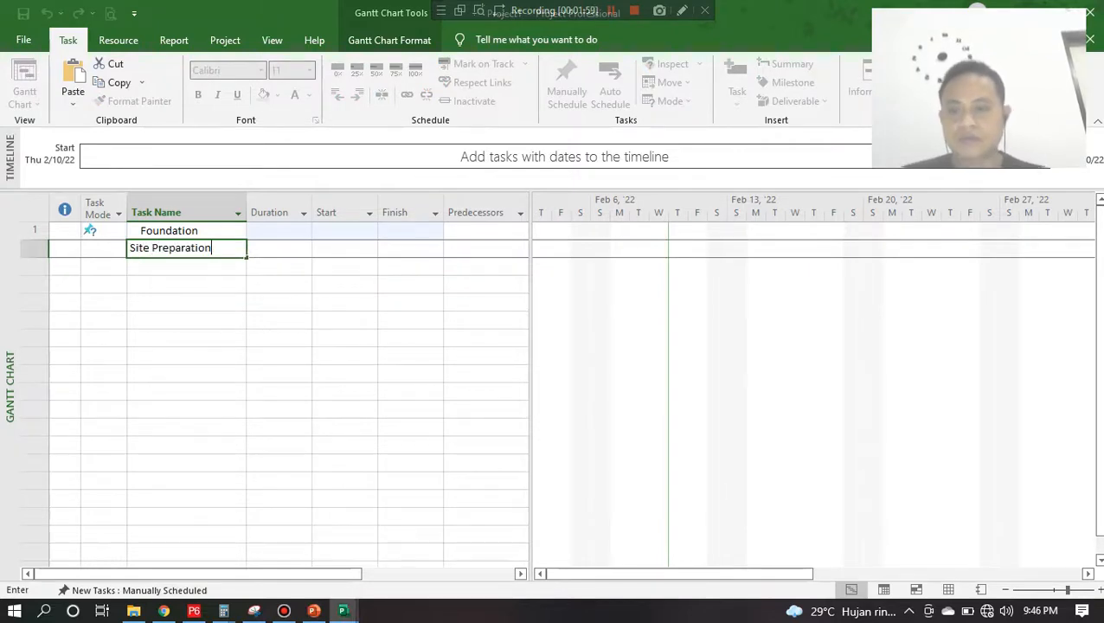
left_click(234, 265)
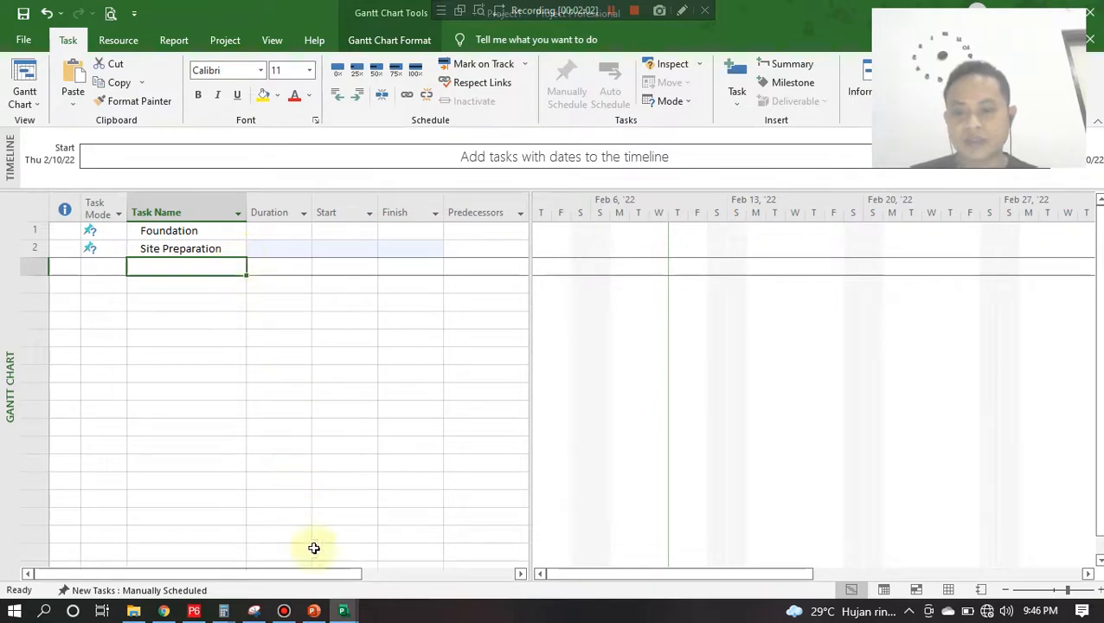
Step: Look up the following activity on the slide and add Excavation as the third task in Project1
left_click(314, 610)
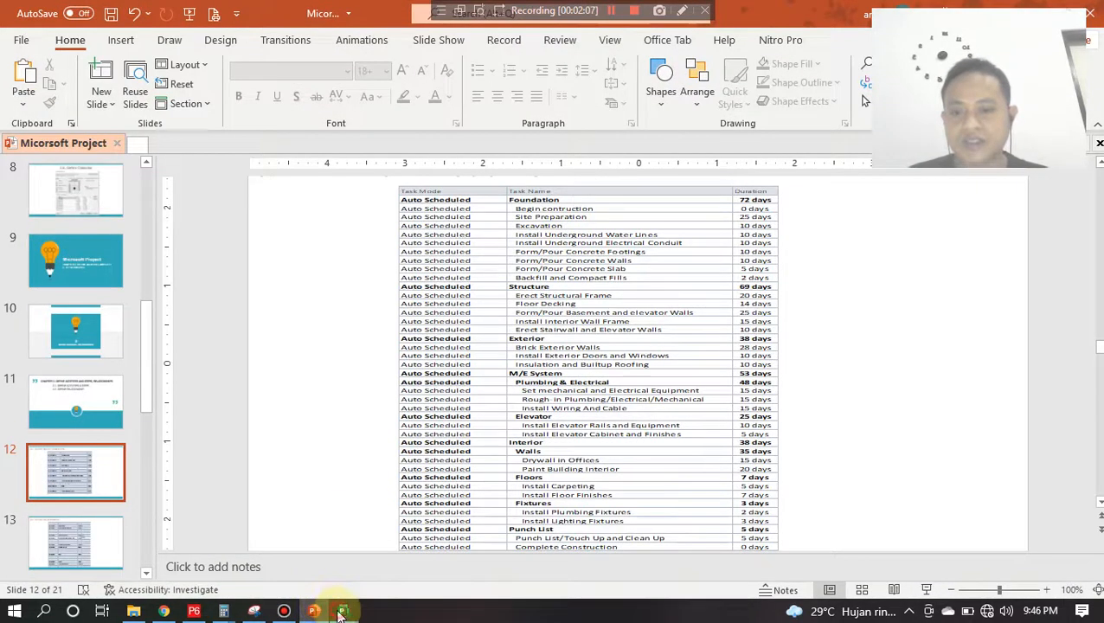
mouse_move(345, 606)
left_click(480, 562)
type("Ec")
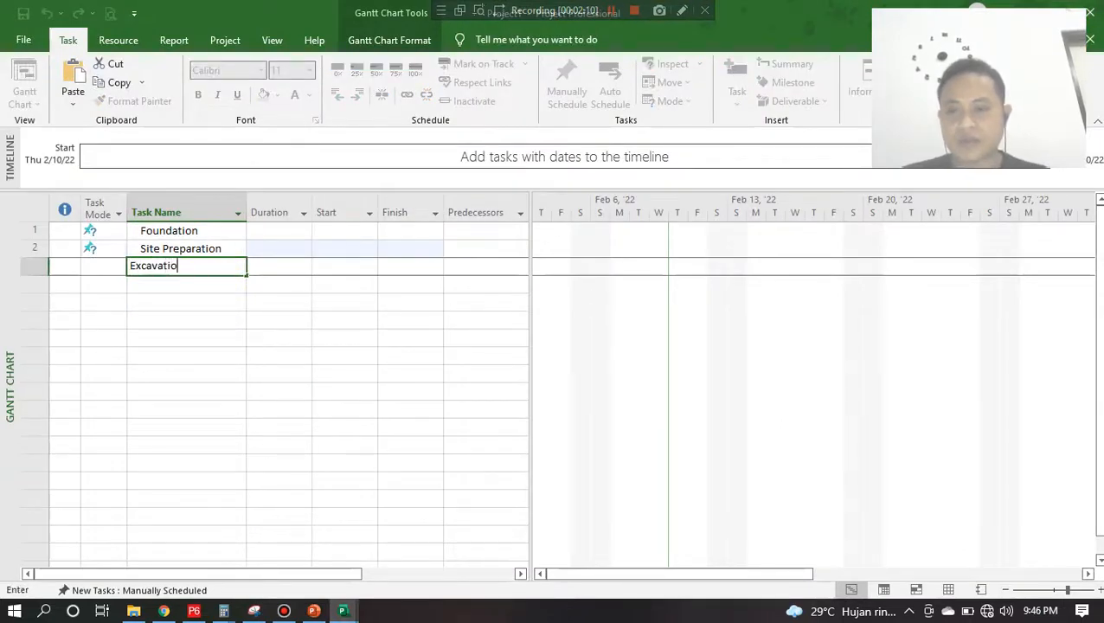
type("cavation")
left_click(226, 289)
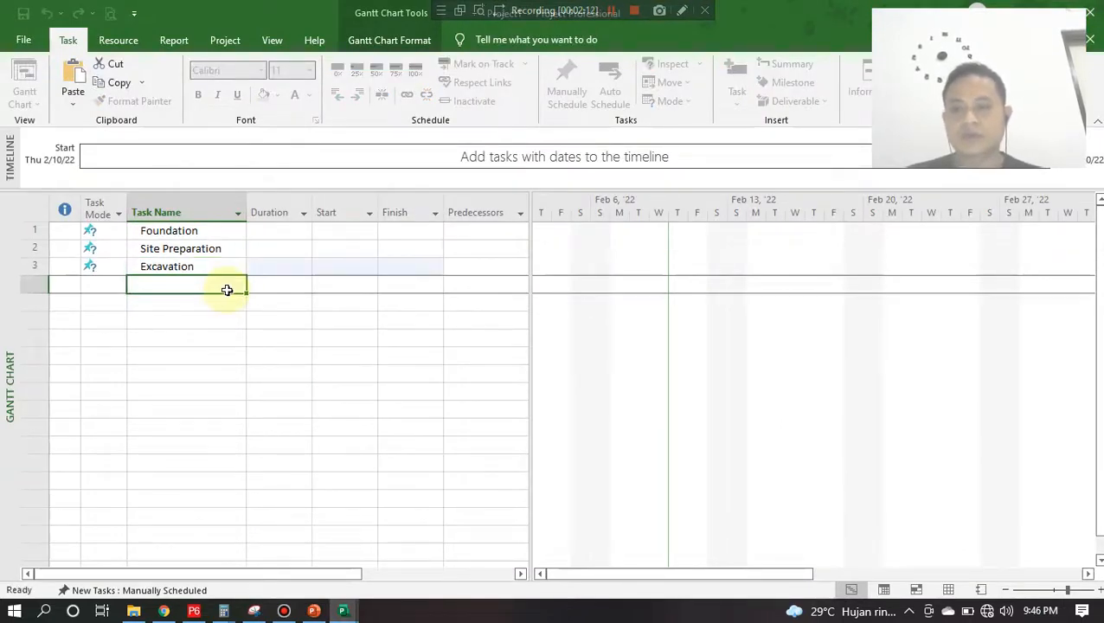
Step: Indent Site Preparation and Excavation together as subtasks of Foundation
key("Up")
key("Up")
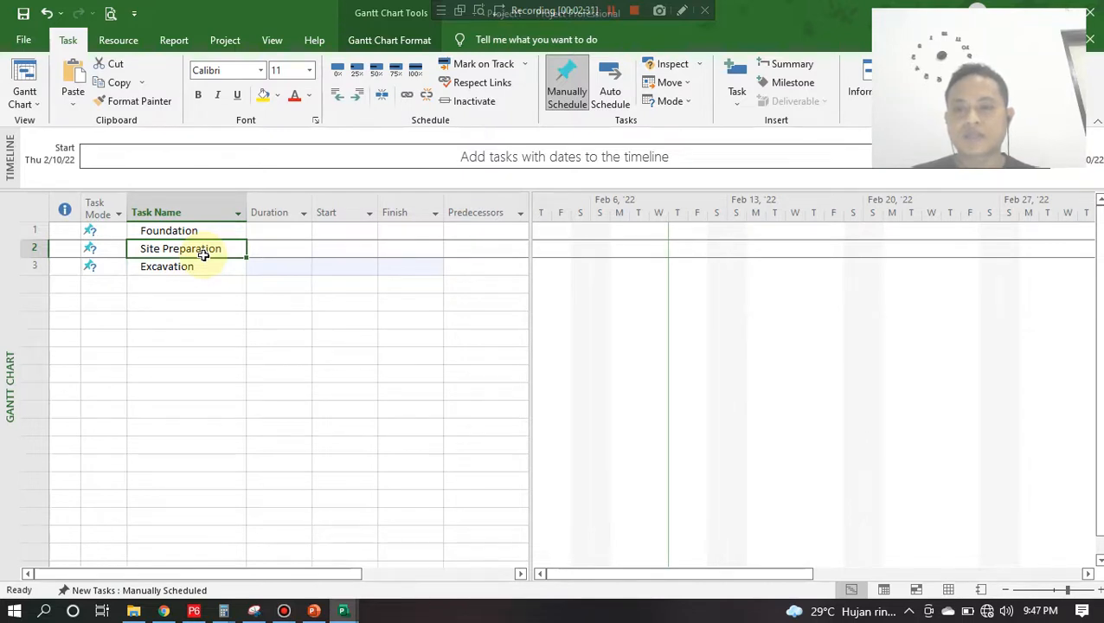
key("shift+Down")
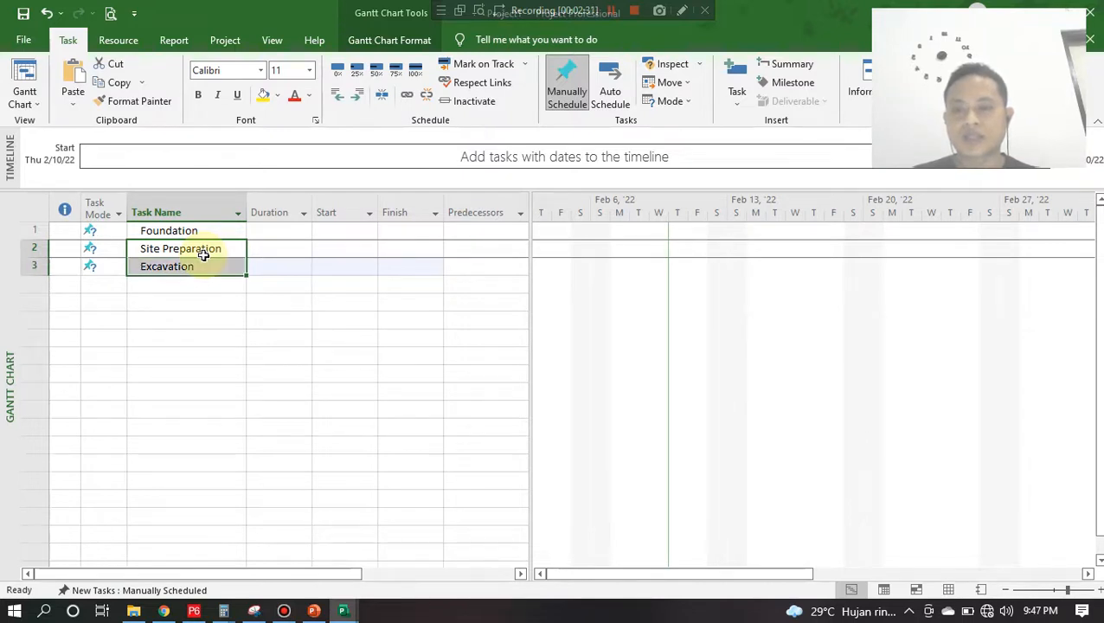
left_click(356, 98)
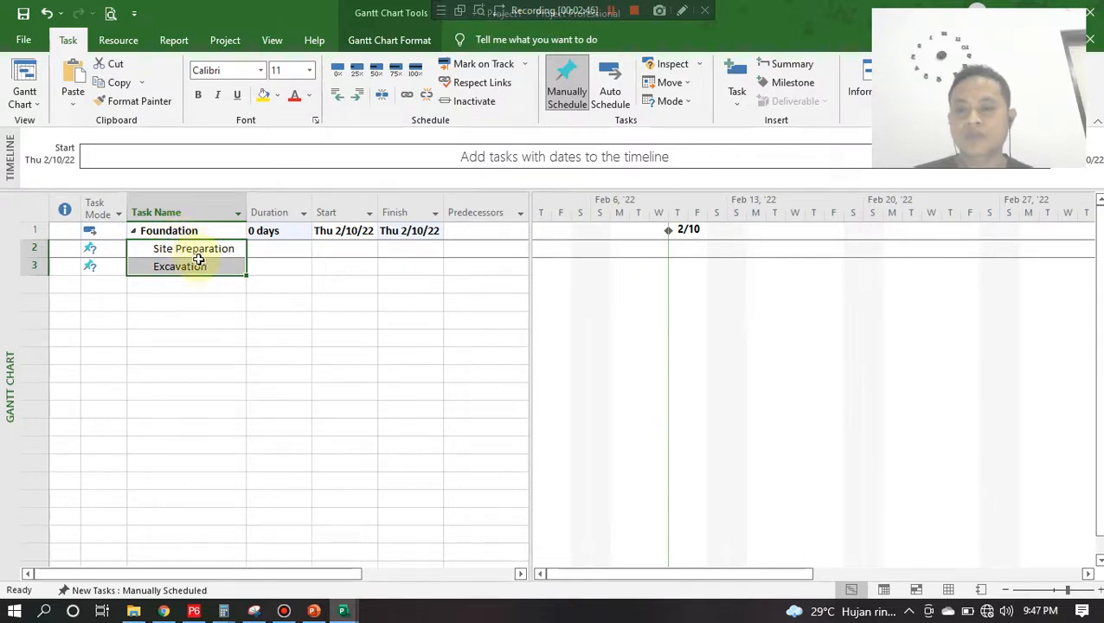
Step: In the RAMA EAST schedule, select and copy Task Name through Finish for all tasks from Foundation to Punch List/Touch Up and Clean Up
left_click(341, 610)
left_click(299, 582)
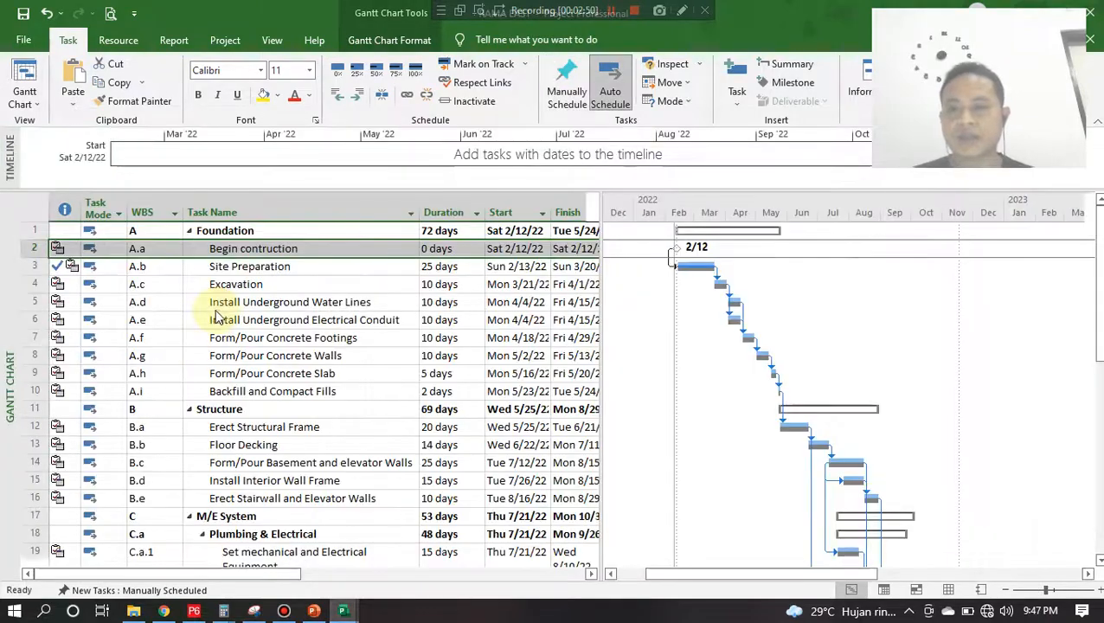
left_click(246, 231)
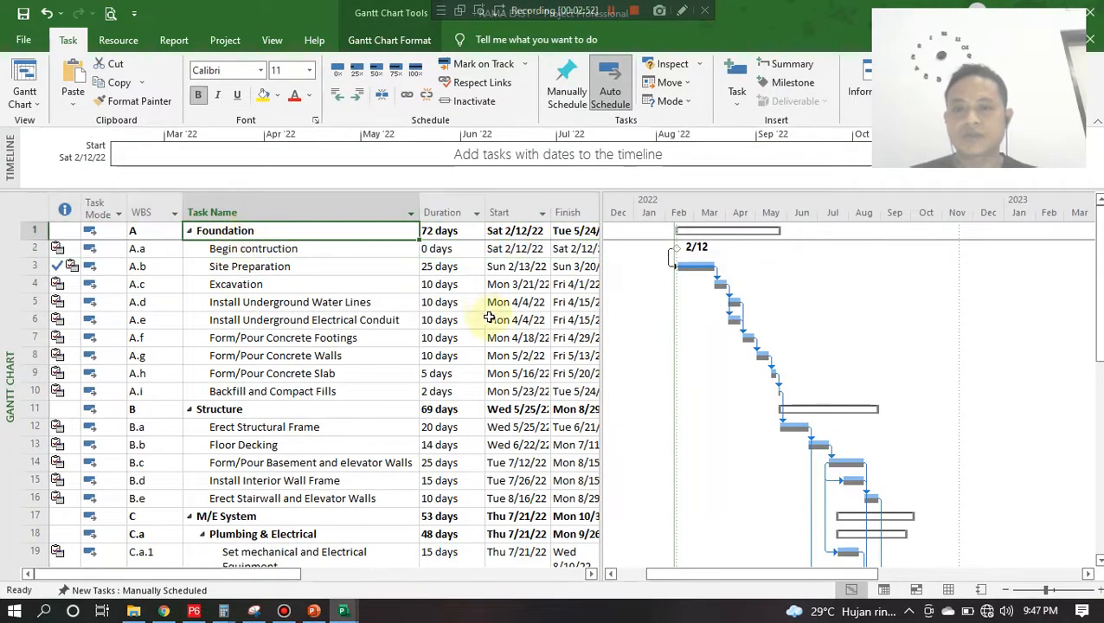
scroll(493, 325, "down", 3)
left_click_drag(900, 351, 900, 351)
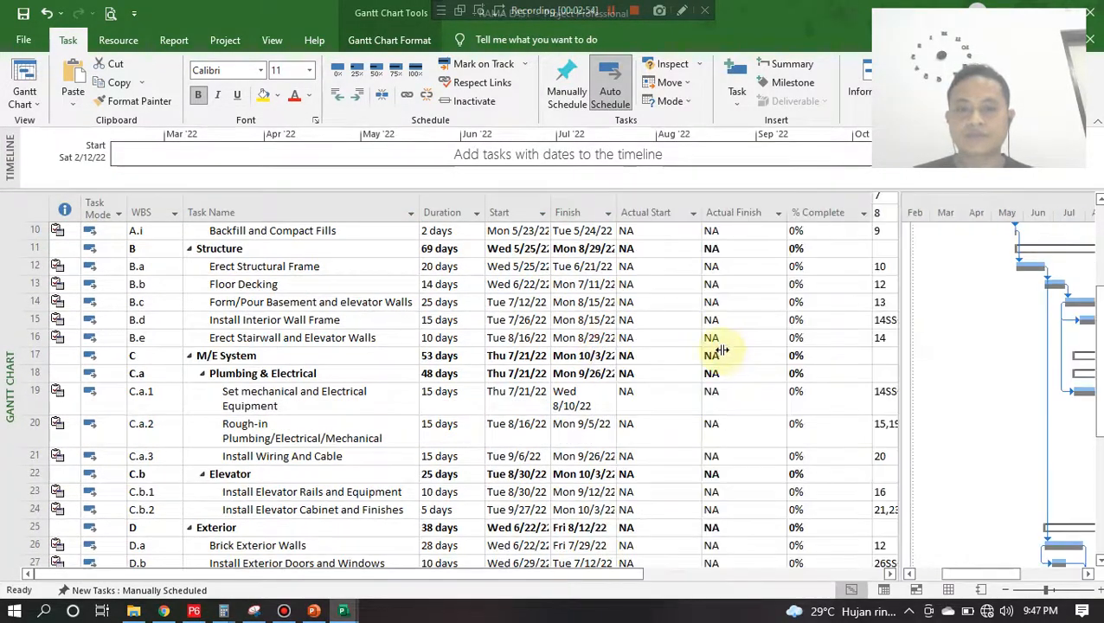
scroll(653, 419, "down", 9)
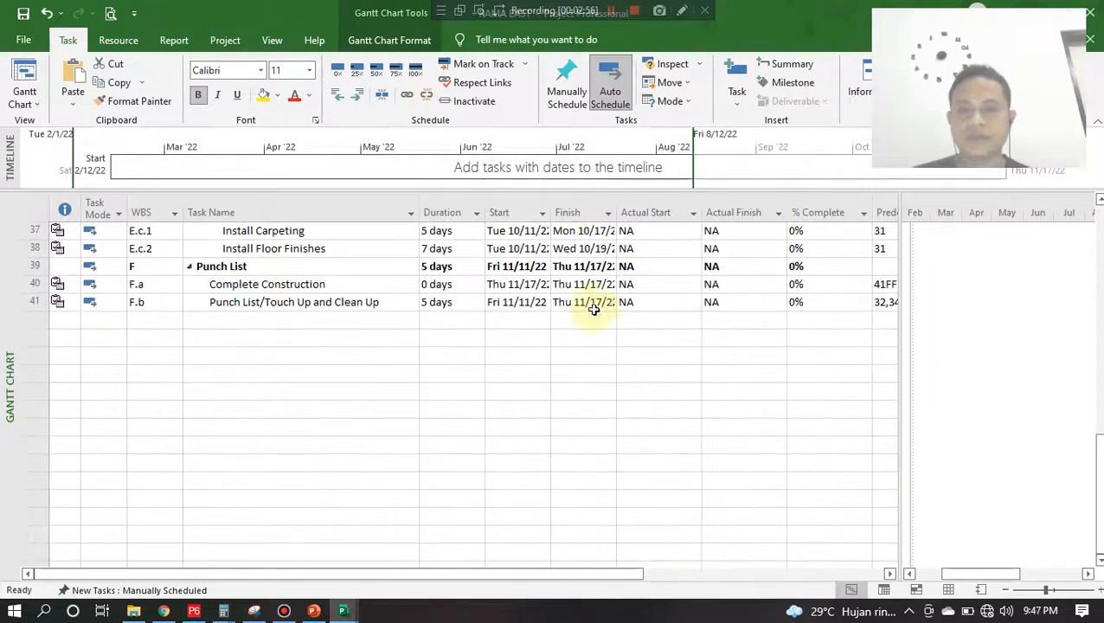
left_click(594, 304, "shift")
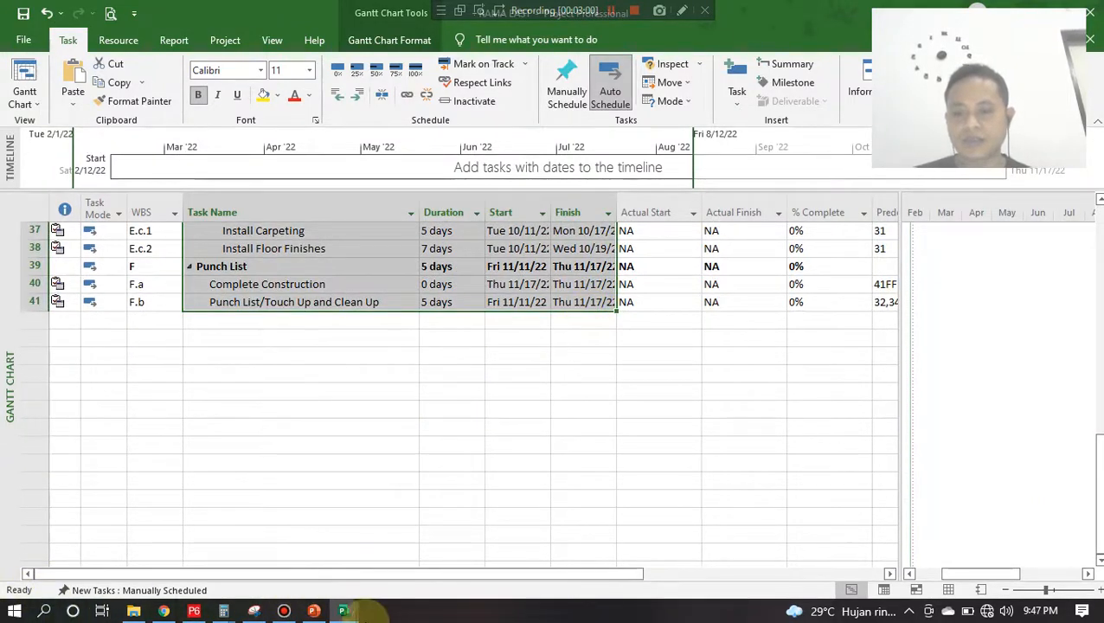
Step: Launch Excel, create a blank workbook and maximize its window
left_click(13, 610)
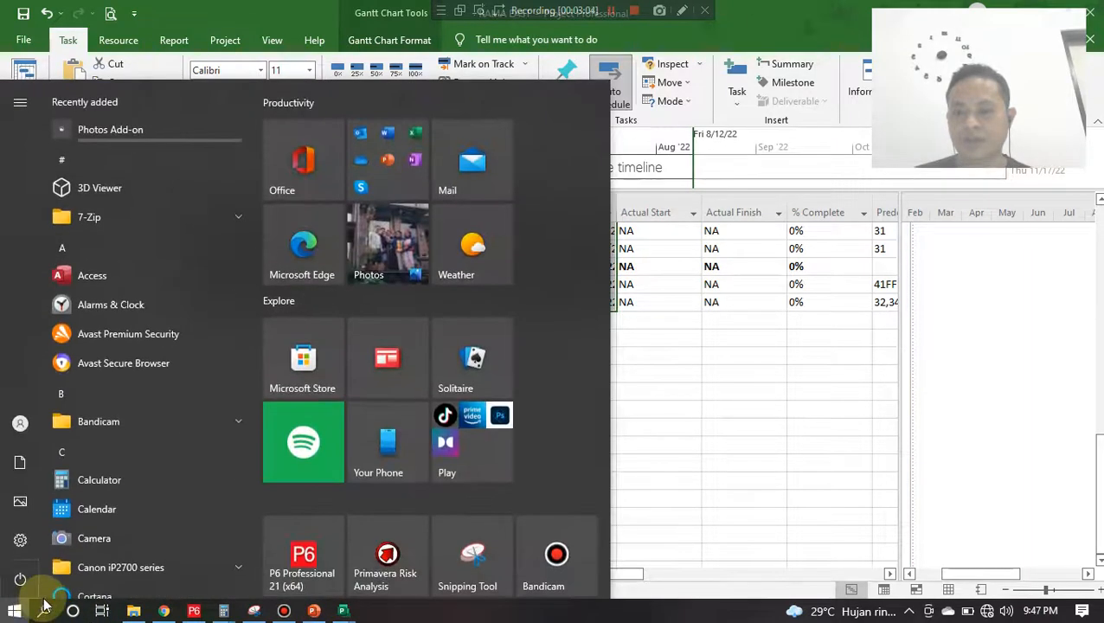
left_click(46, 611)
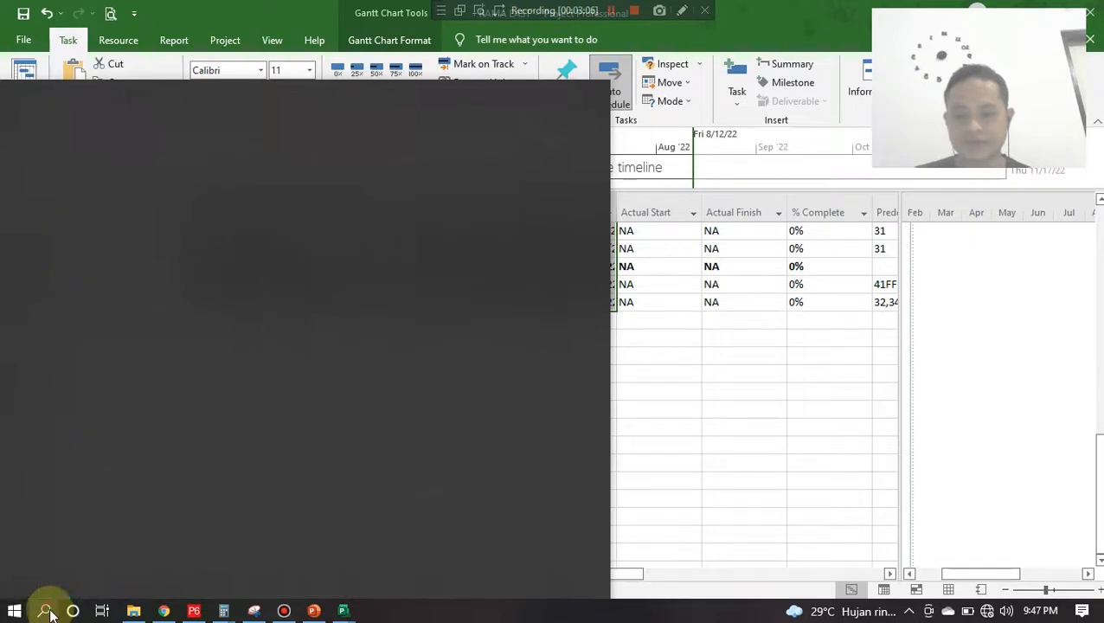
type("excel")
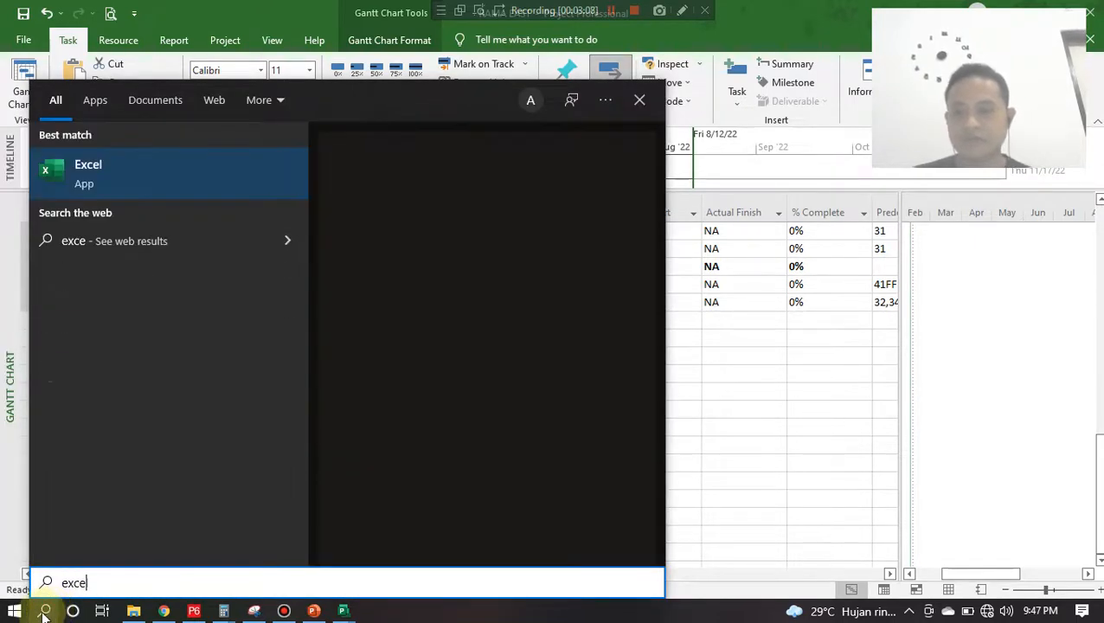
left_click(136, 180)
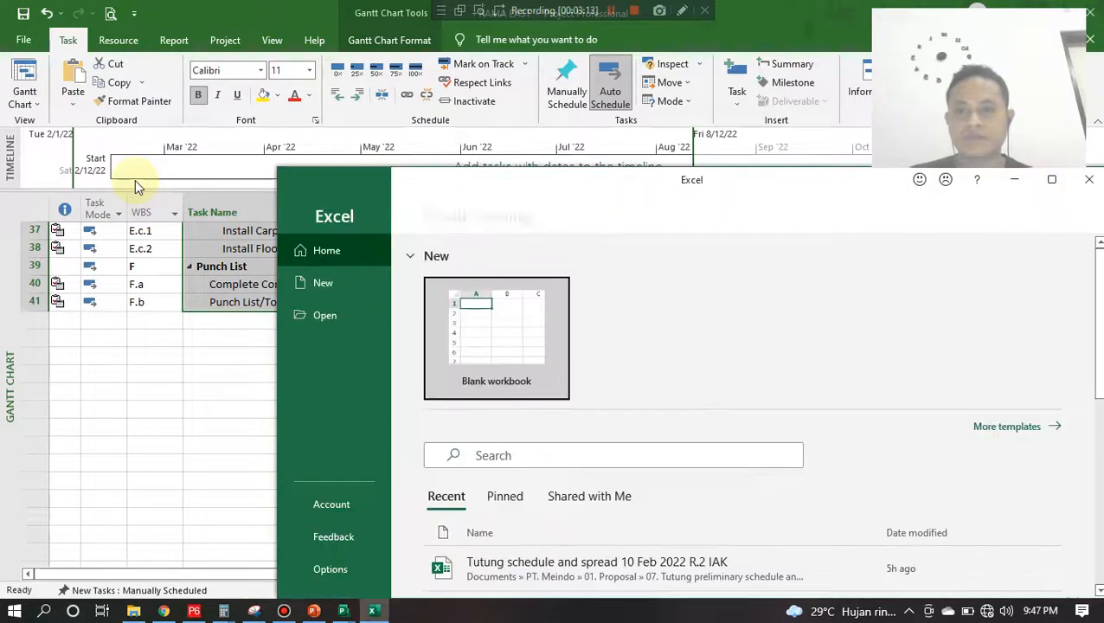
left_click(487, 334)
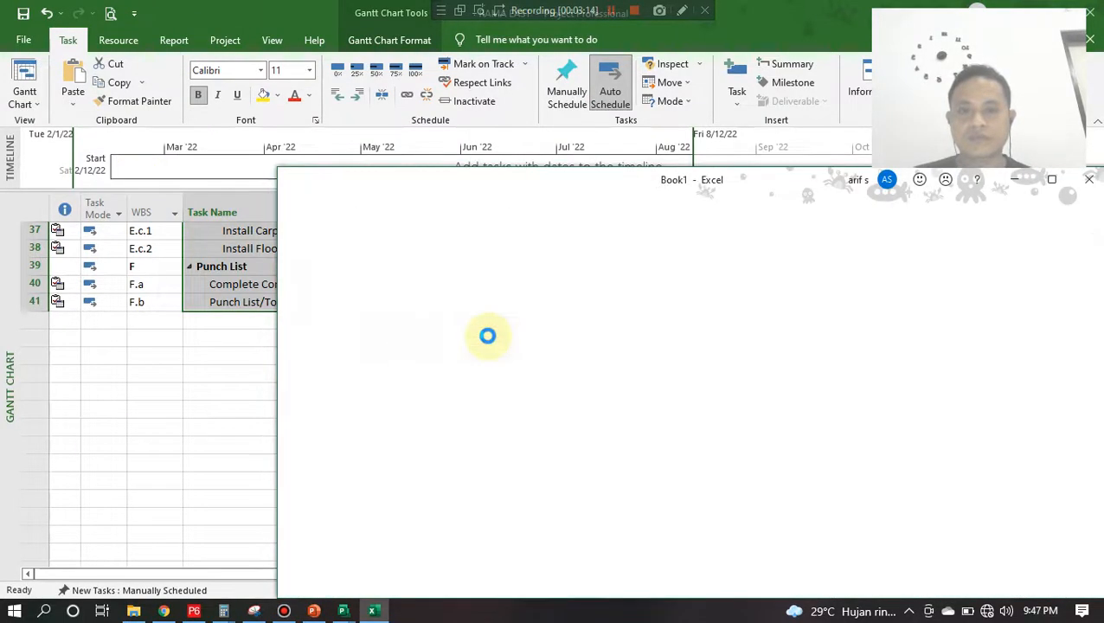
left_click(1052, 180)
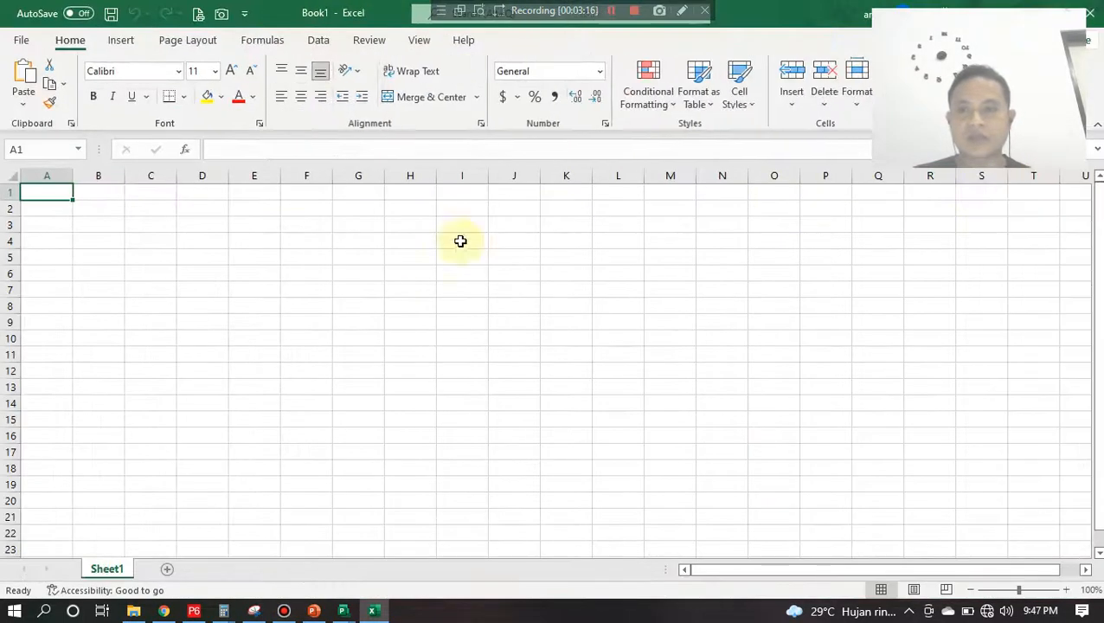
Step: Paste the copied schedule table at cell D2 and widen column D so the task names fit on one line
left_click(188, 214)
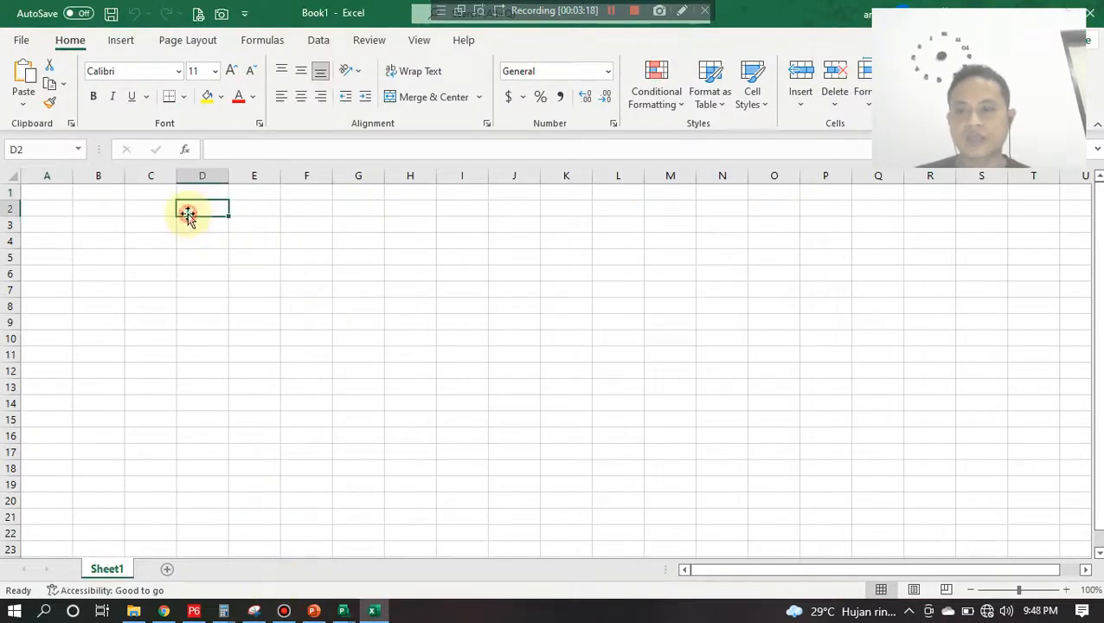
key("ctrl+v")
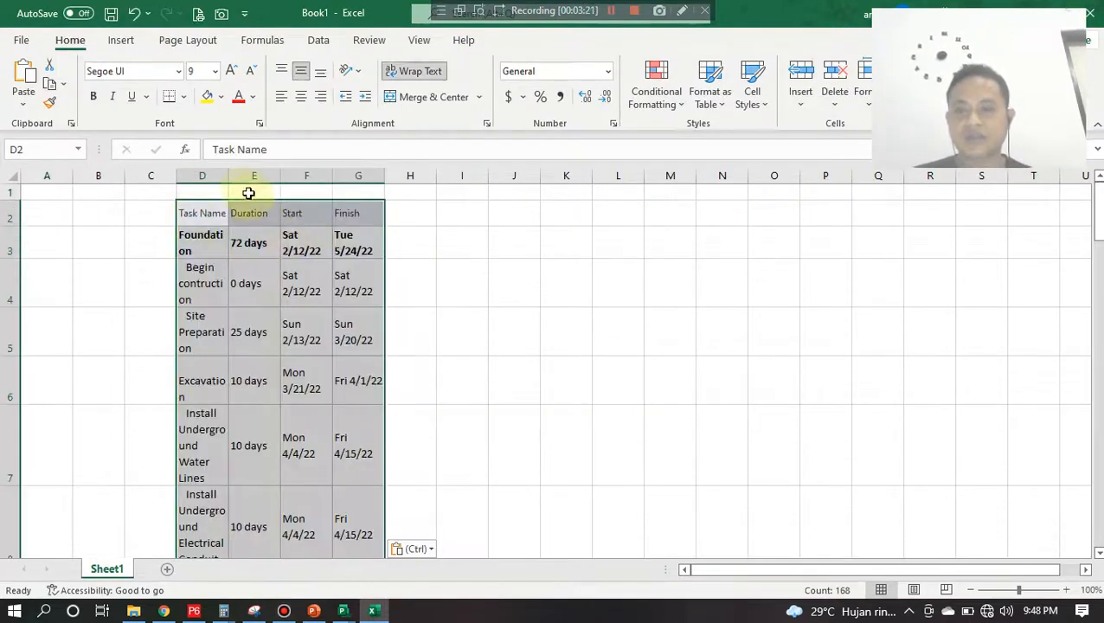
left_click_drag(234, 180, 443, 179)
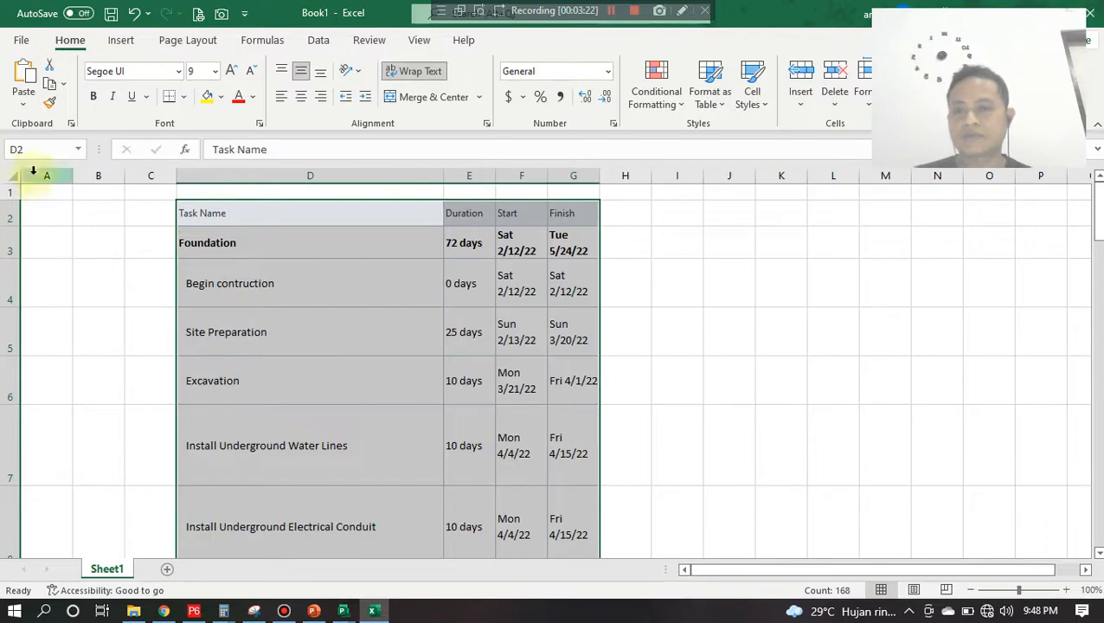
Step: Auto-fit the Duration, Start and Finish columns and all row heights to their contents
left_click(11, 178)
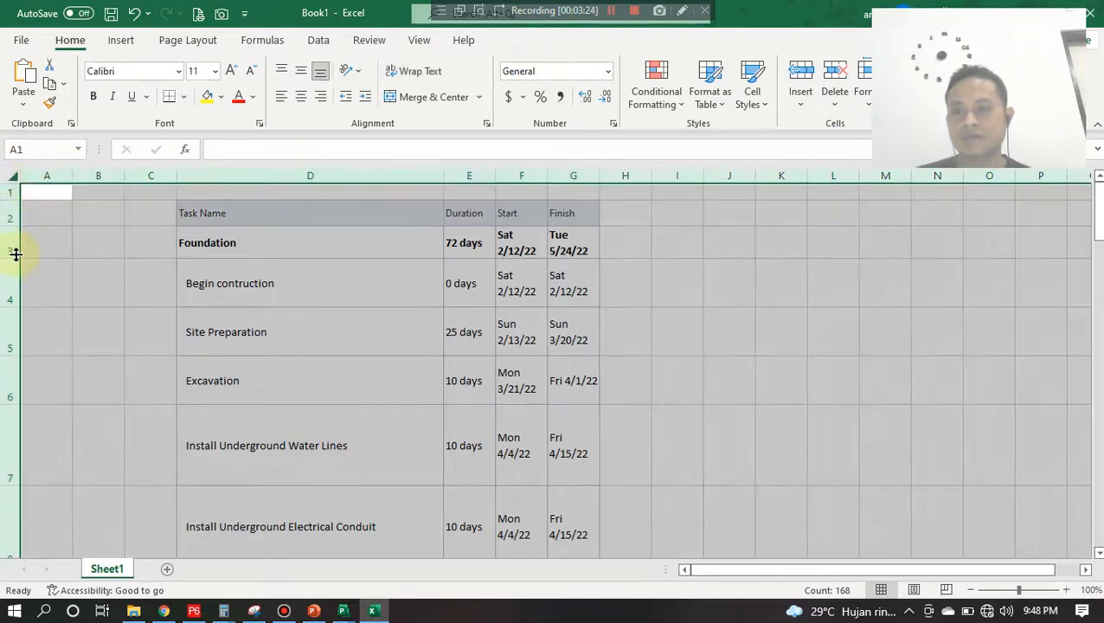
double_click(16, 255)
left_click(562, 227)
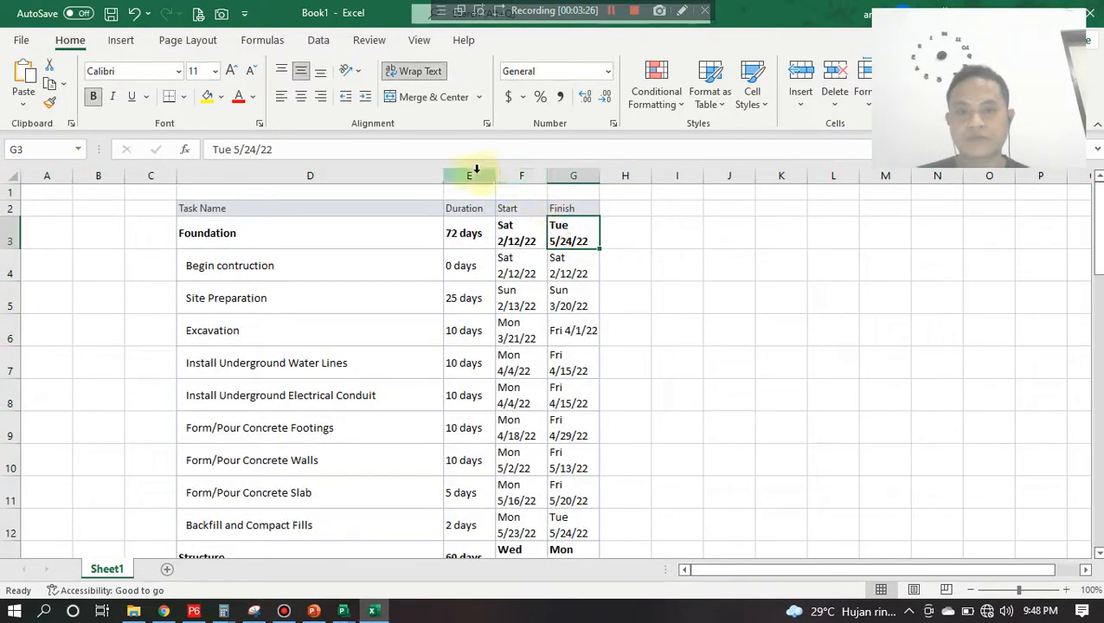
left_click_drag(467, 176, 581, 170)
double_click(598, 176)
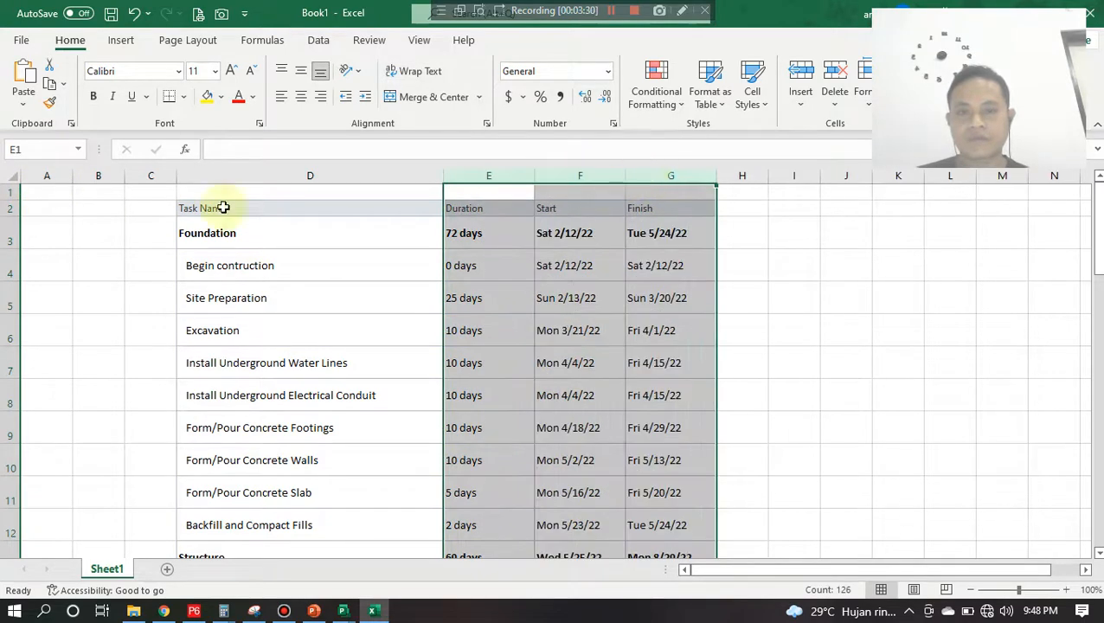
left_click(11, 177)
double_click(16, 279)
left_click(526, 354)
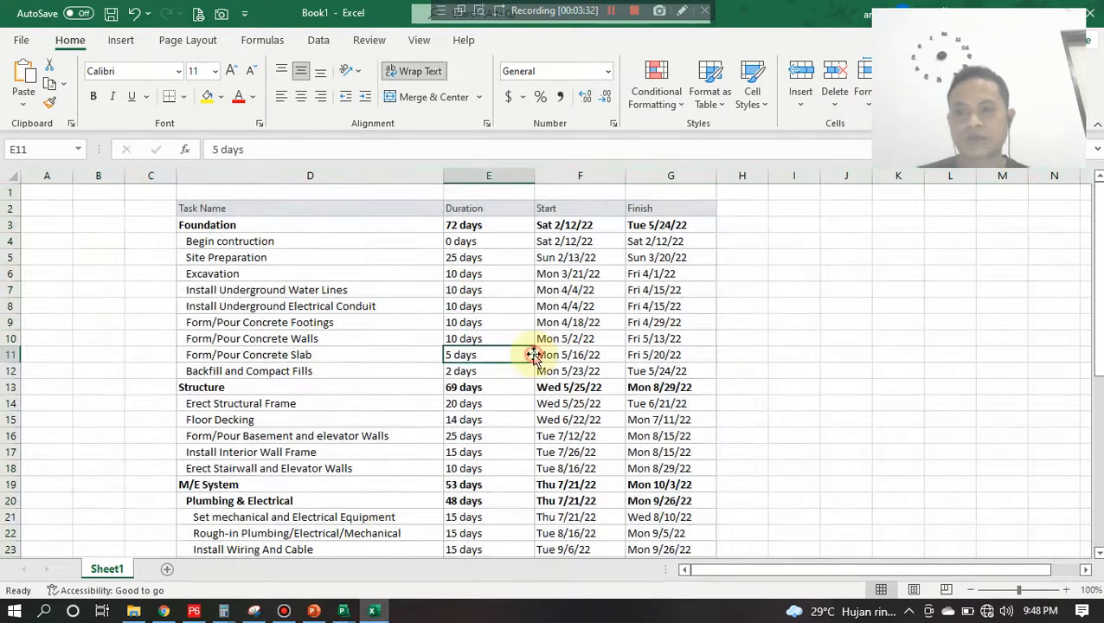
Step: Copy the task names in column D of the Excel sheet, from Foundation to Punch List/Touch Up and Clean Up
left_click(314, 610)
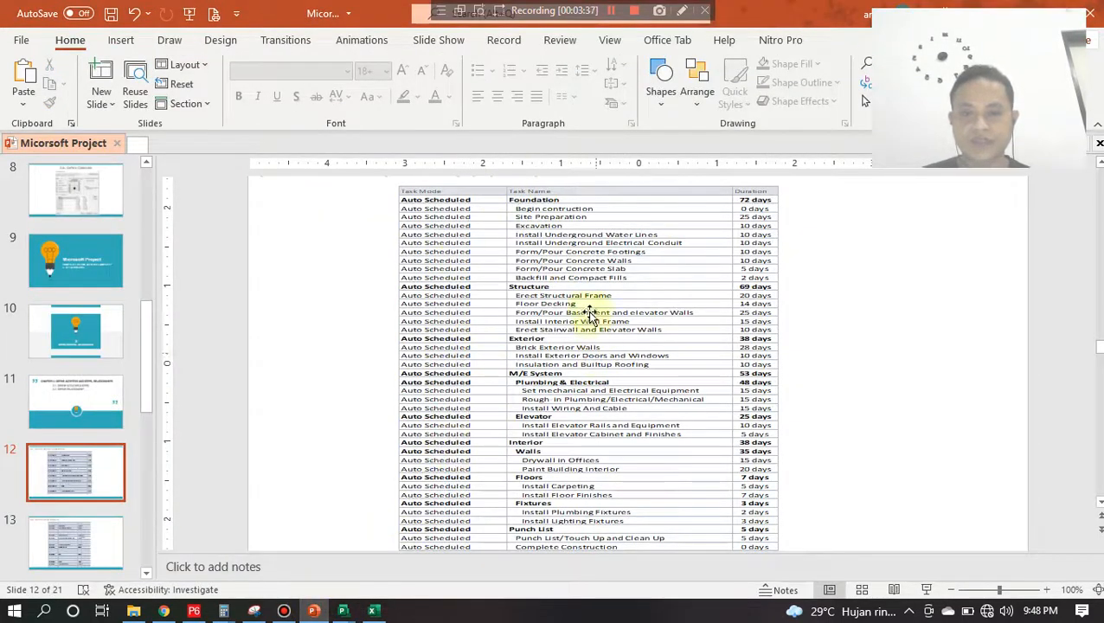
left_click(373, 610)
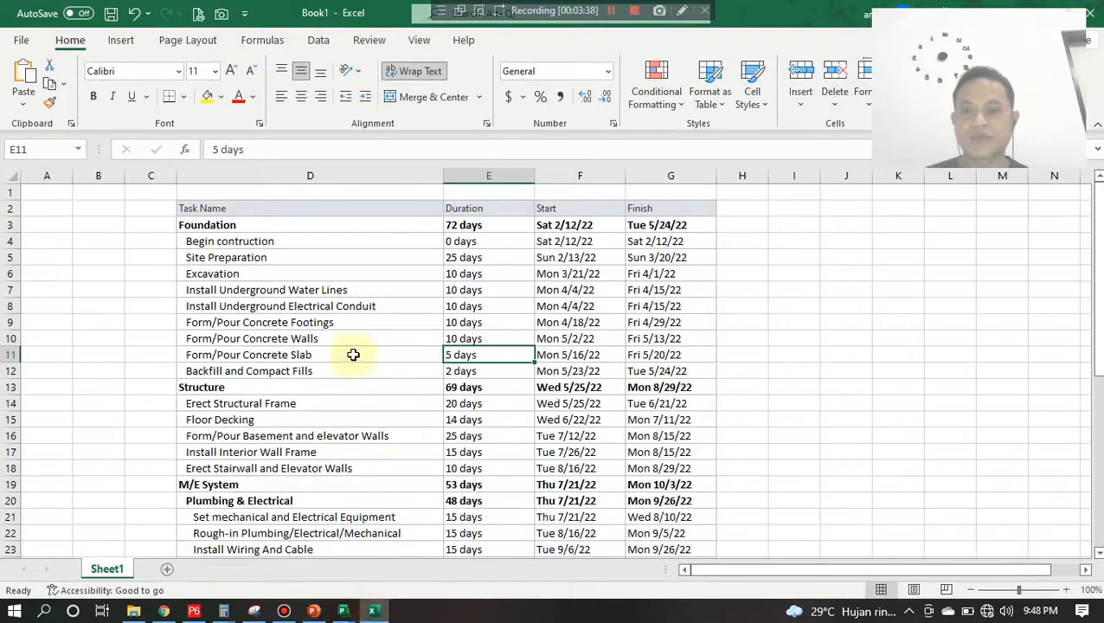
left_click(298, 227)
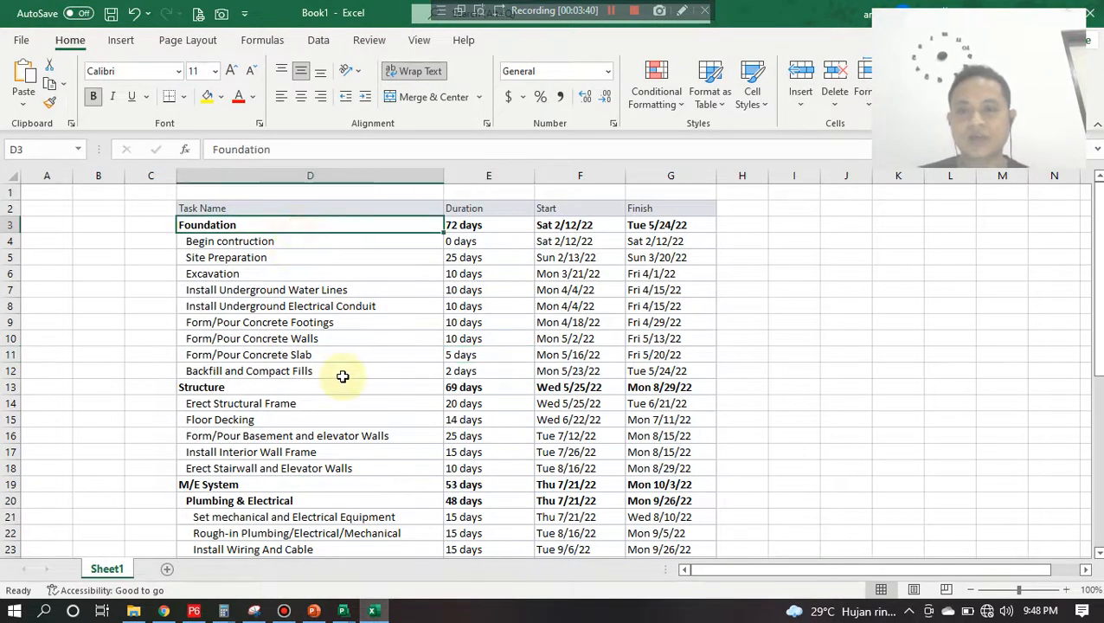
scroll(337, 381, "down", 8)
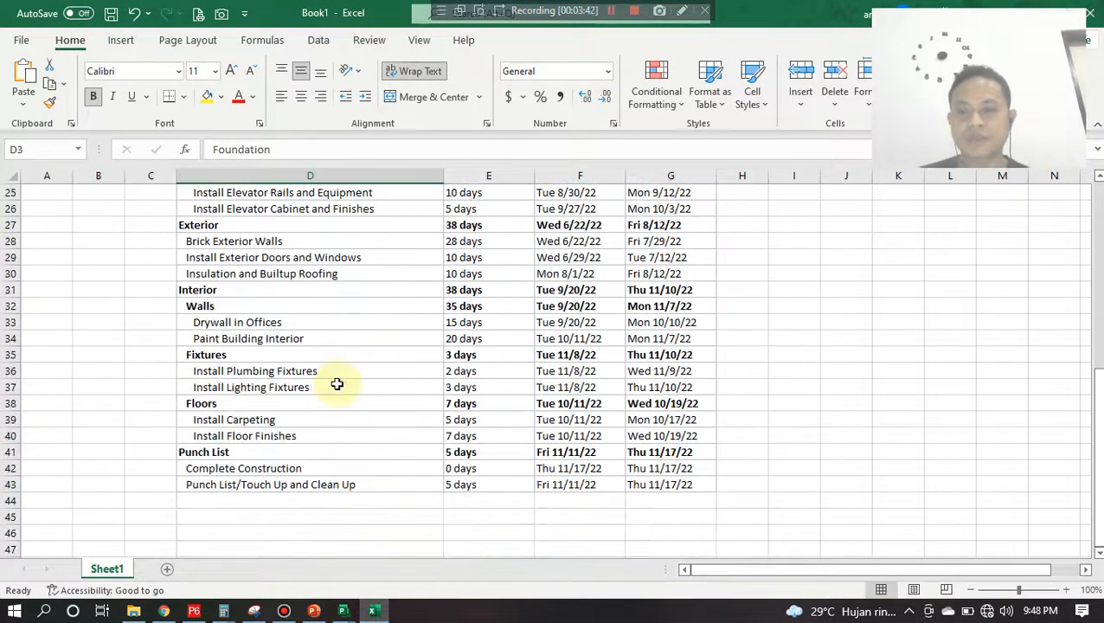
left_click(327, 483, "shift")
key("ctrl+c")
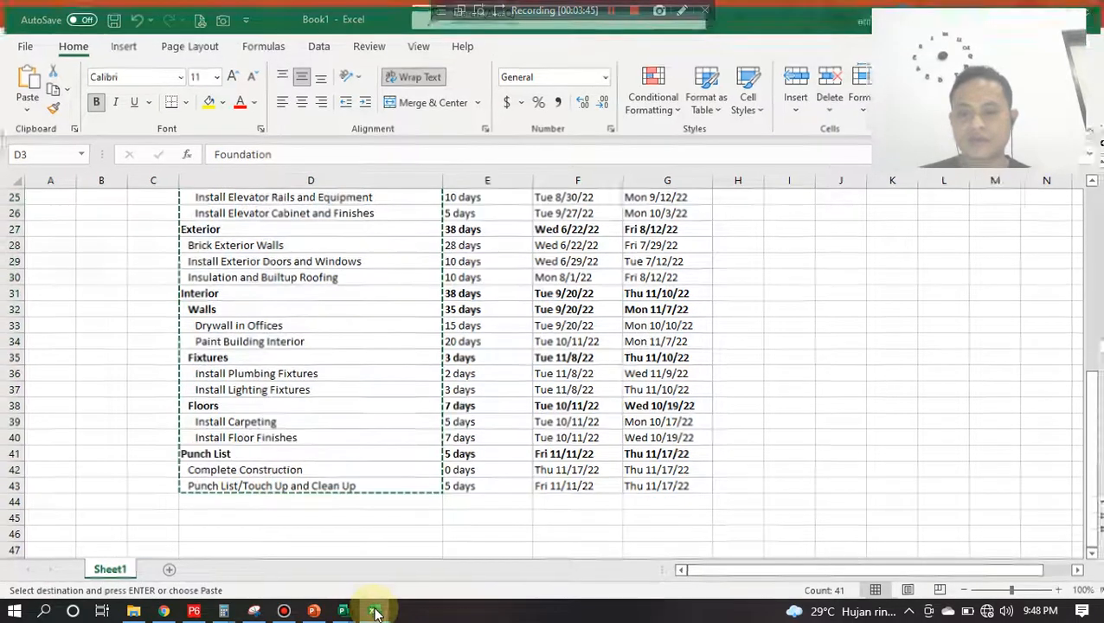
Step: Switch to the new Microsoft Project schedule, paste the copied task names starting at row 1, and widen the Task Name column
left_click(313, 611)
mouse_move(343, 611)
left_click(387, 592)
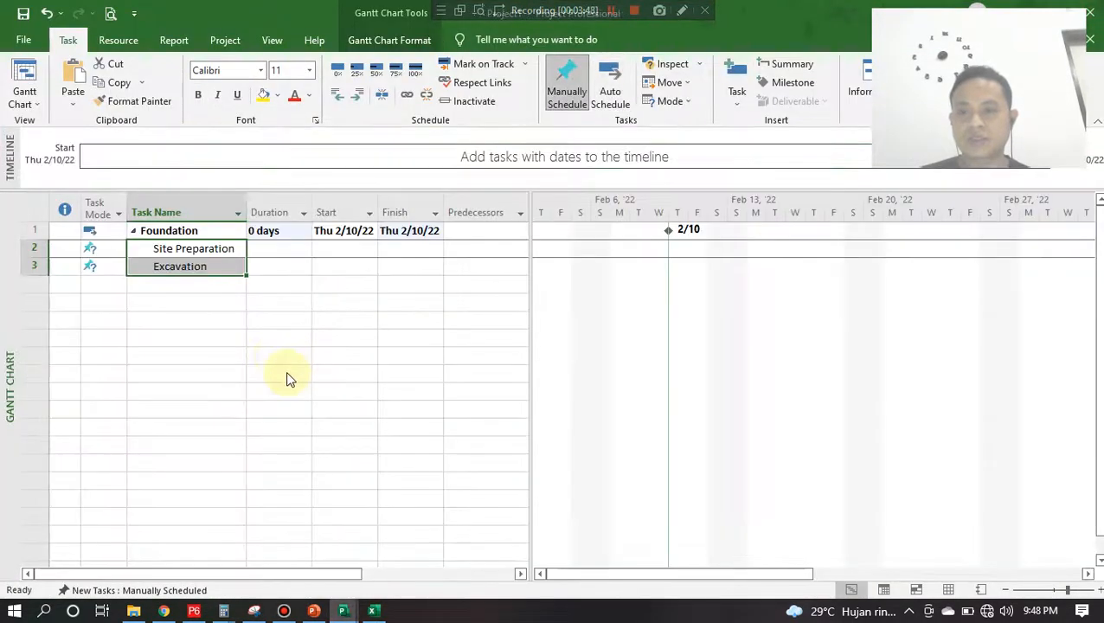
left_click(192, 229)
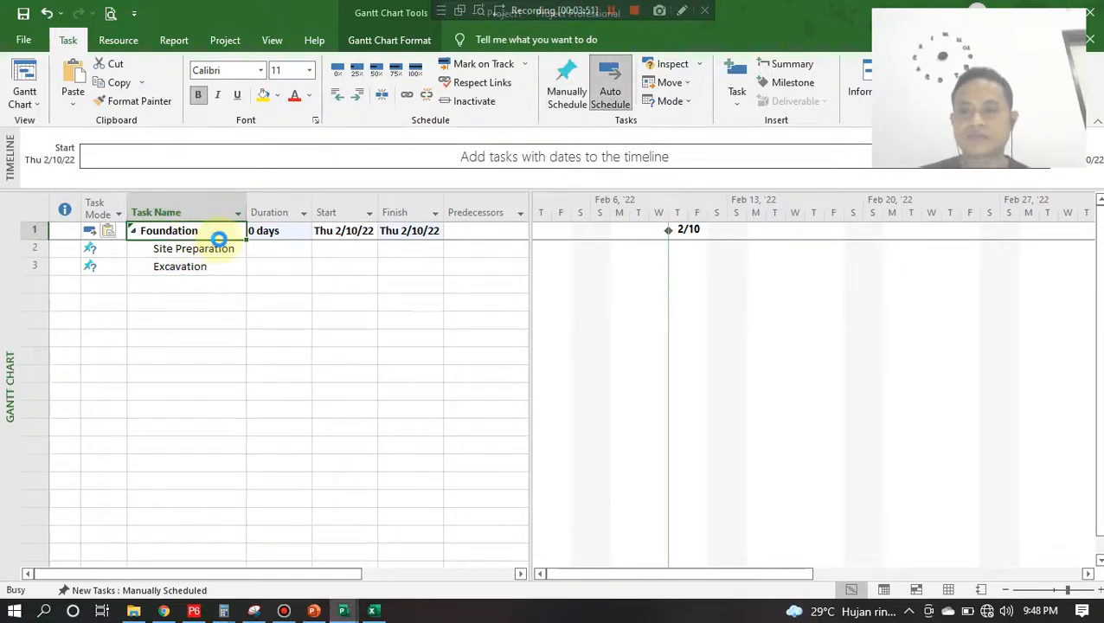
key("ctrl+v")
left_click_drag(246, 208, 349, 205)
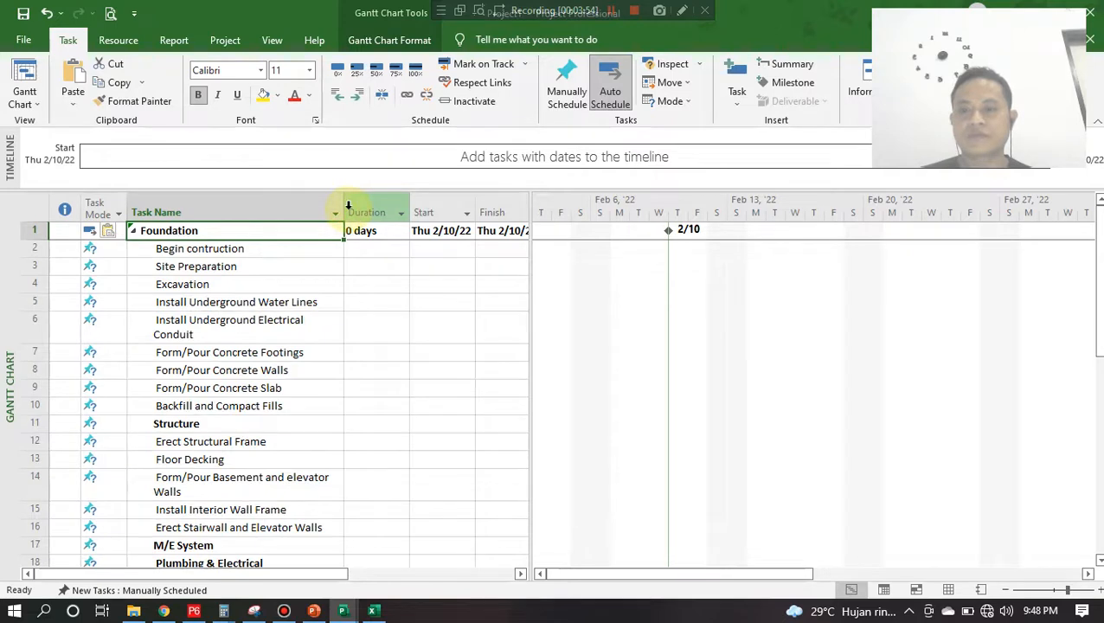
Step: Outdent all tasks from Begin contruction to Punch List/Touch Up and Clean Up to the same level as Foundation
left_click(239, 248)
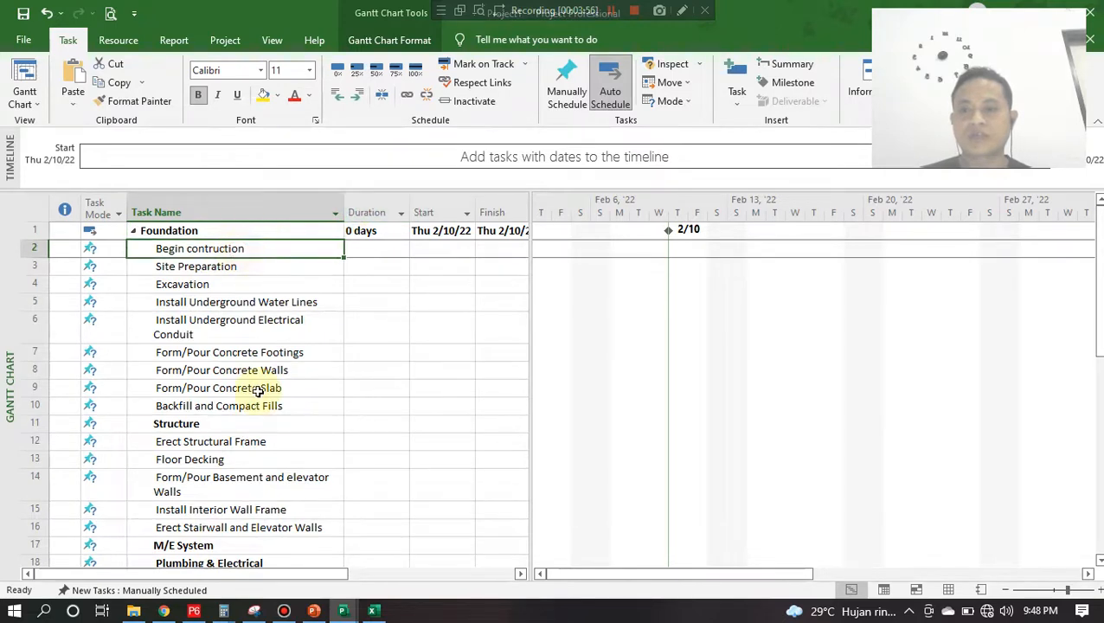
scroll(253, 394, "down", 7)
scroll(251, 399, "down", 5)
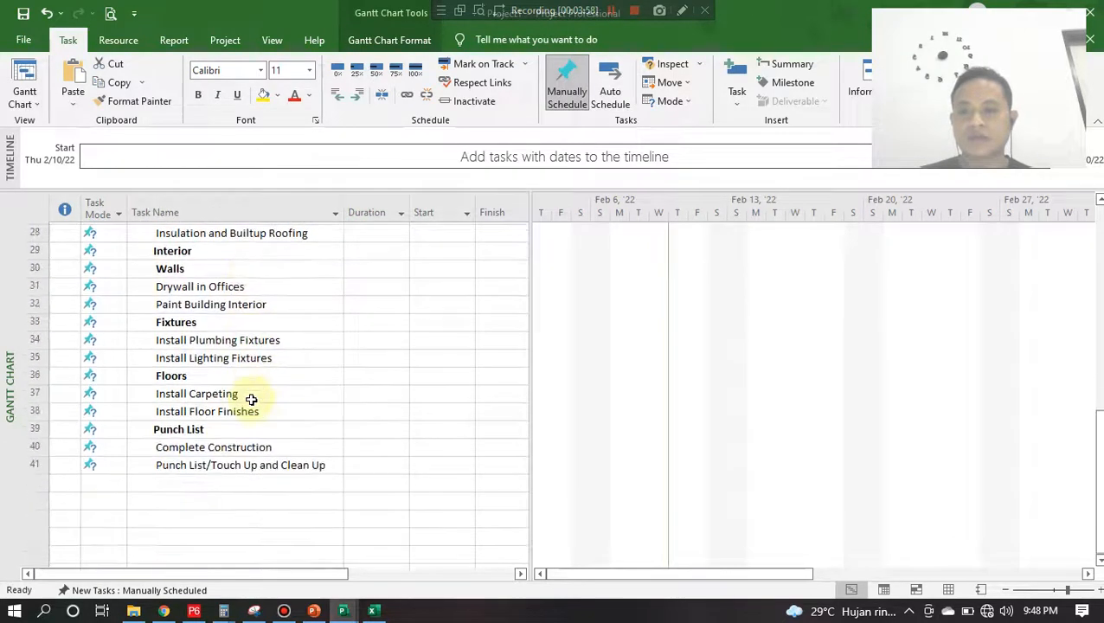
scroll(260, 381, "up", 2)
left_click_drag(266, 411, 259, 230)
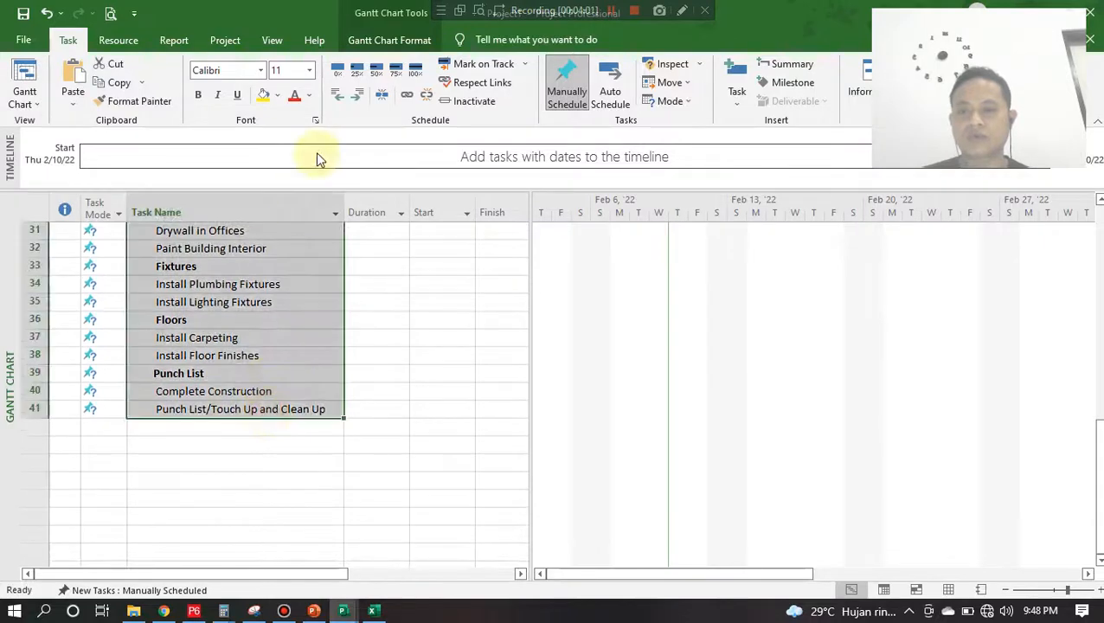
left_click(338, 97)
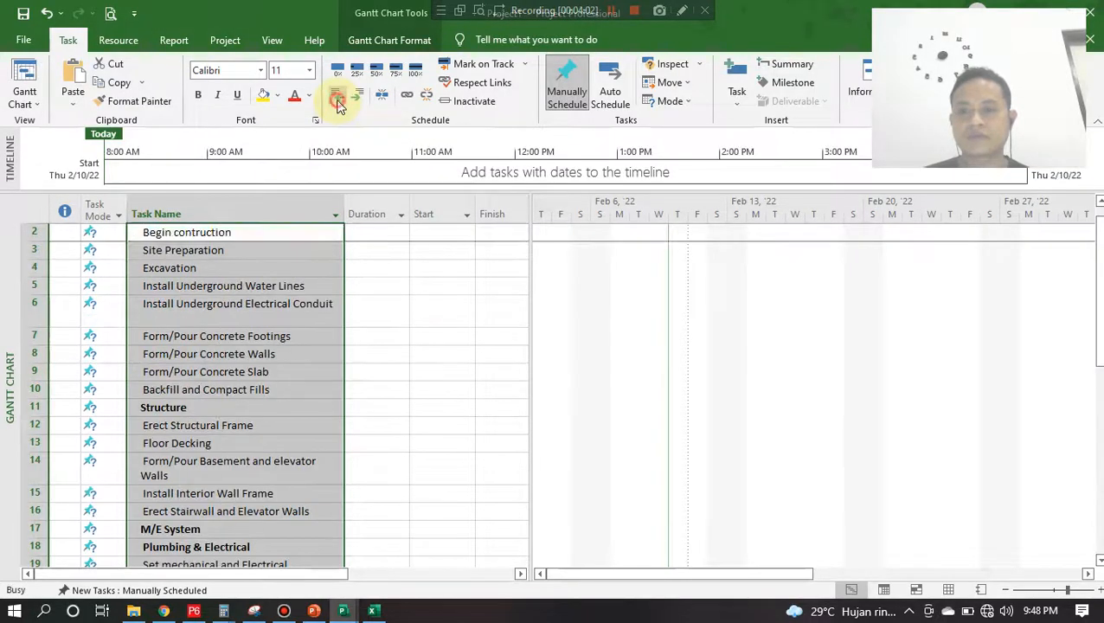
left_click(455, 281)
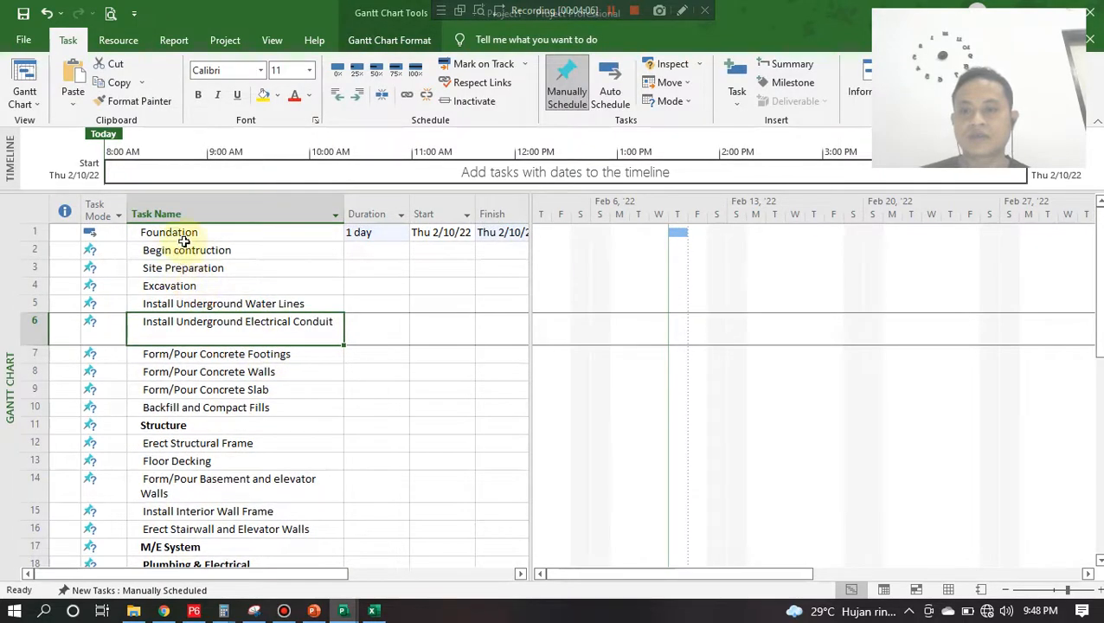
left_click(192, 232)
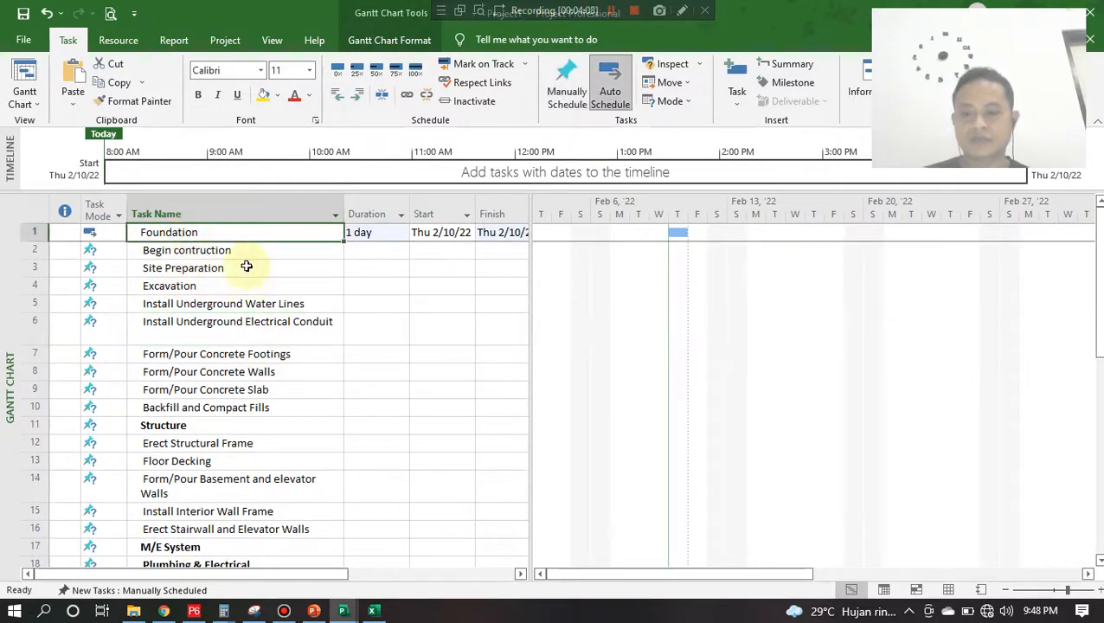
key("Delete")
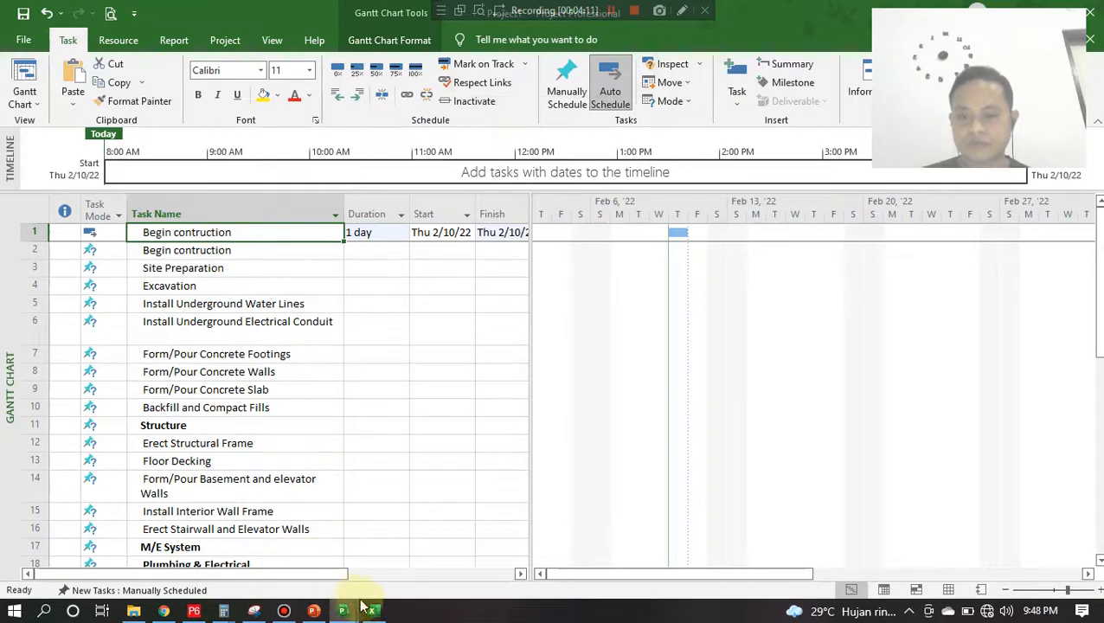
left_click(373, 612)
scroll(387, 436, "up", 7)
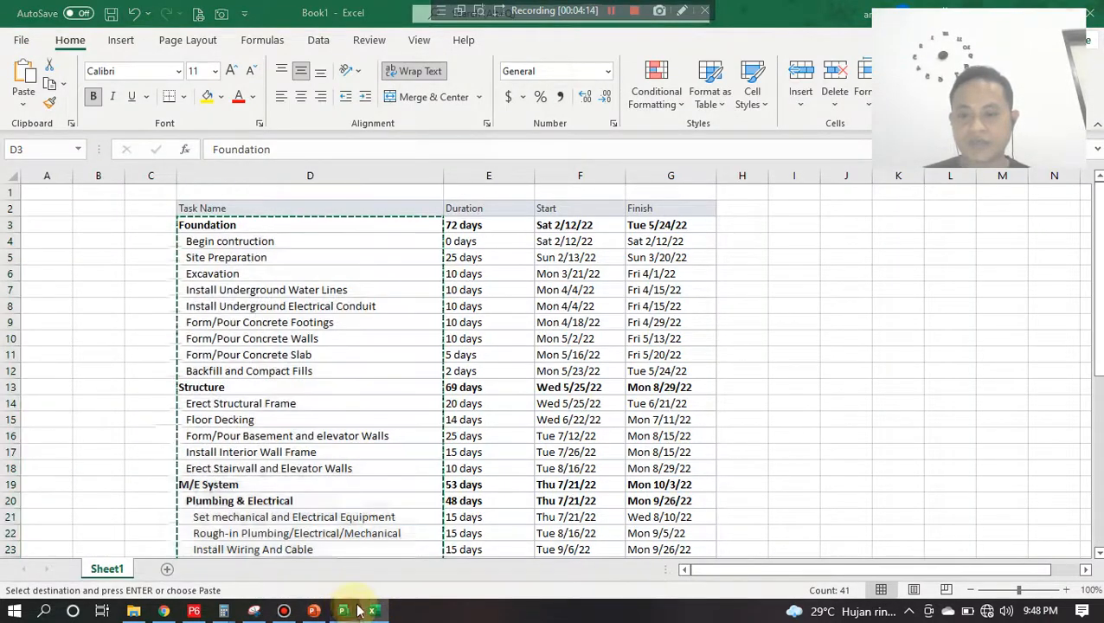
mouse_move(344, 611)
left_click(385, 558)
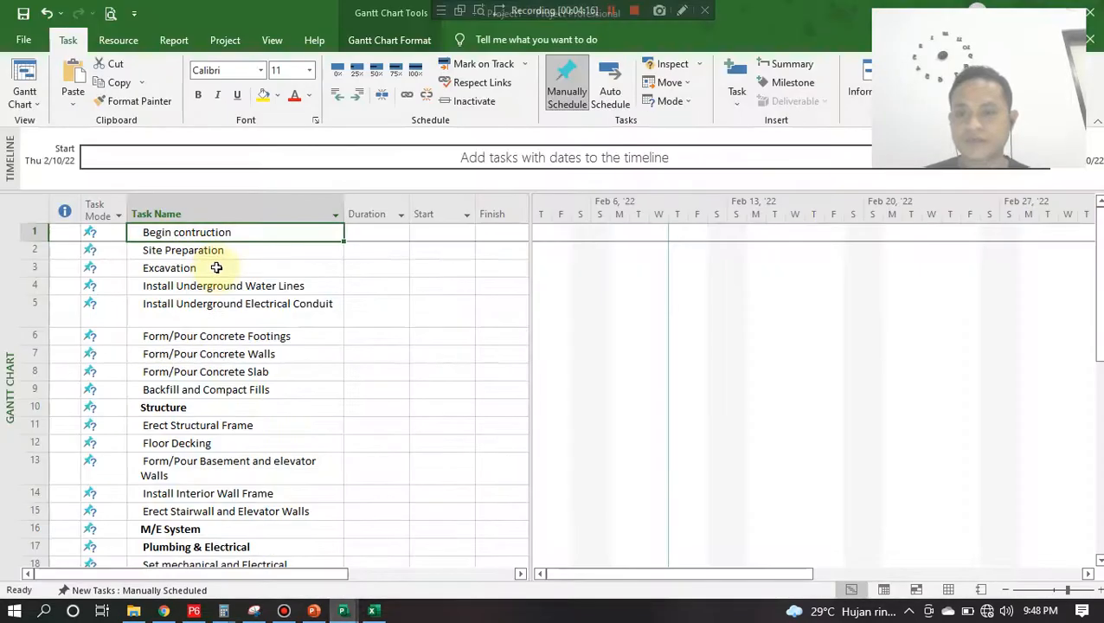
key("ctrl+z")
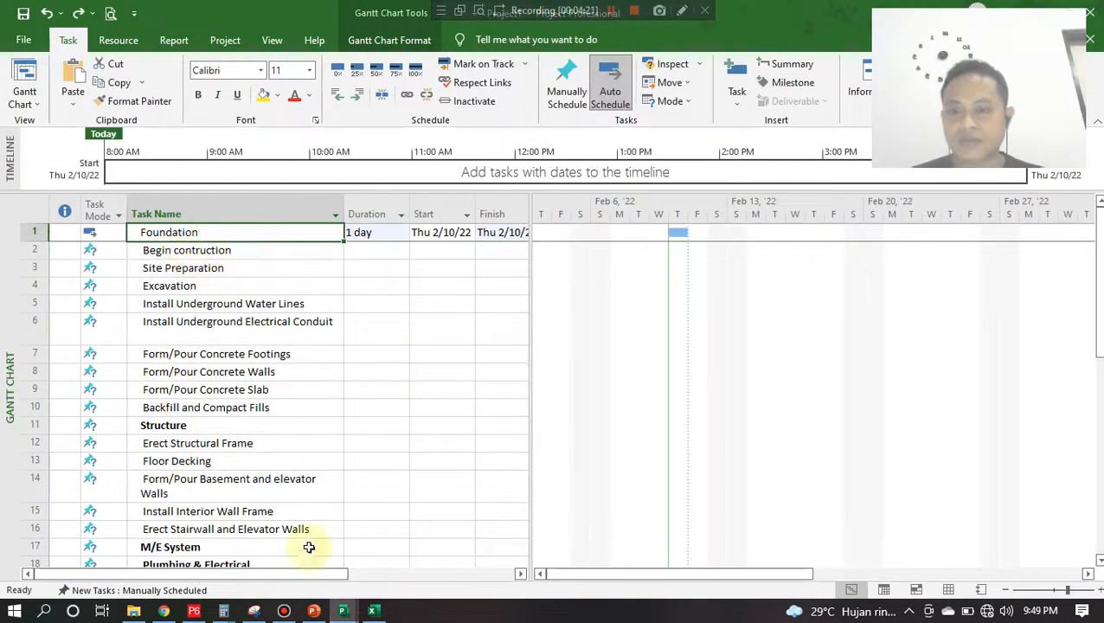
Step: Check the outline in the PowerPoint task table, and in Project indent Begin contruction through Backfill and Compact Fills under Foundation
left_click(315, 612)
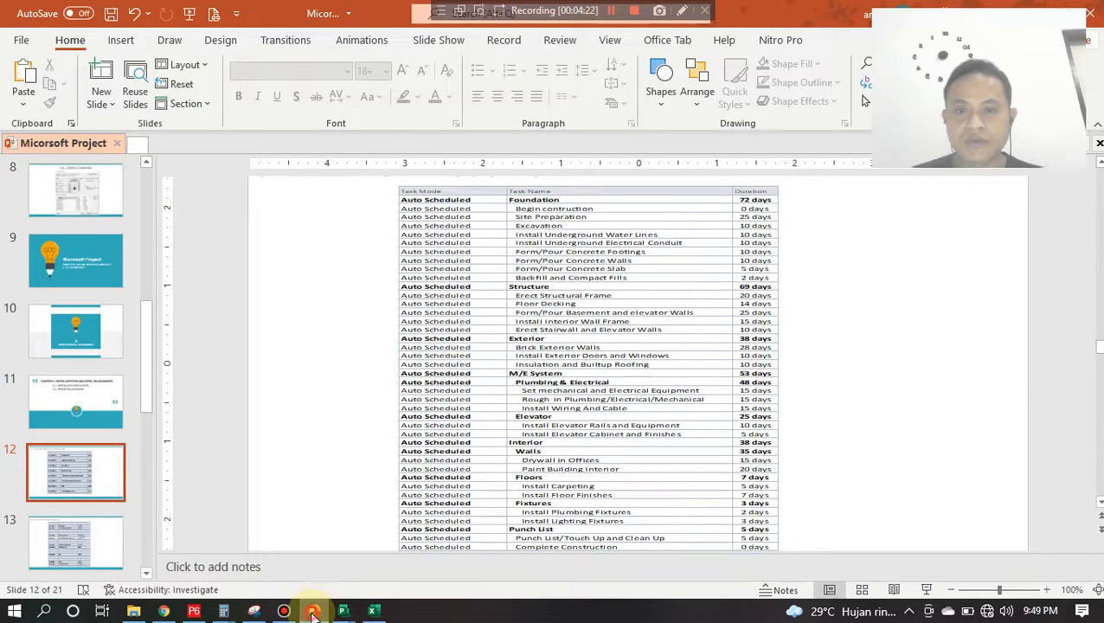
left_click(314, 612)
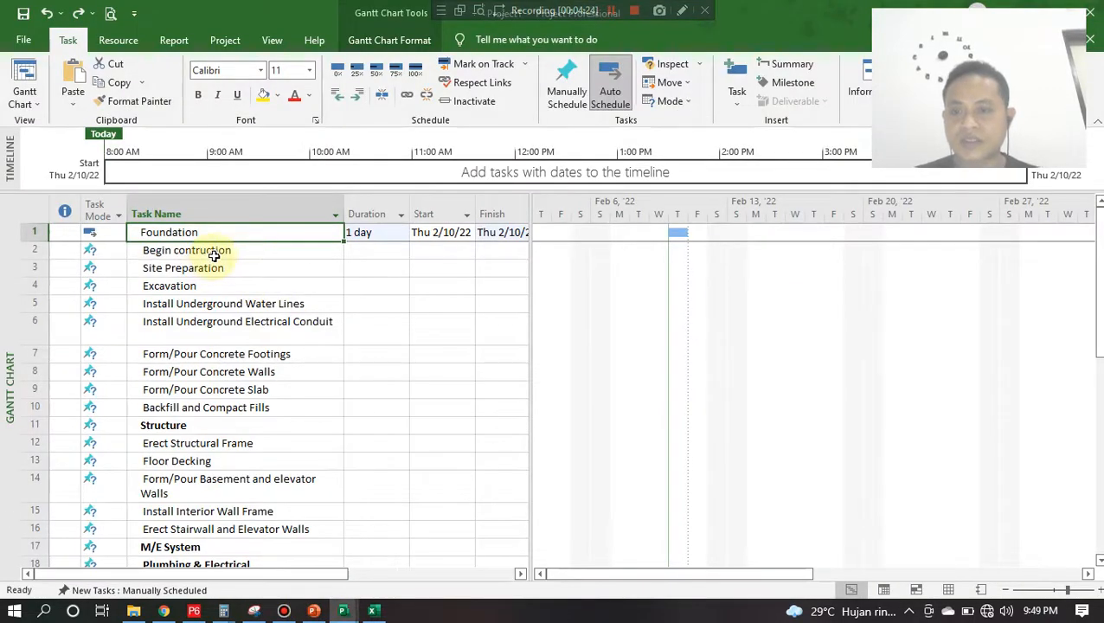
left_click_drag(223, 251, 206, 407)
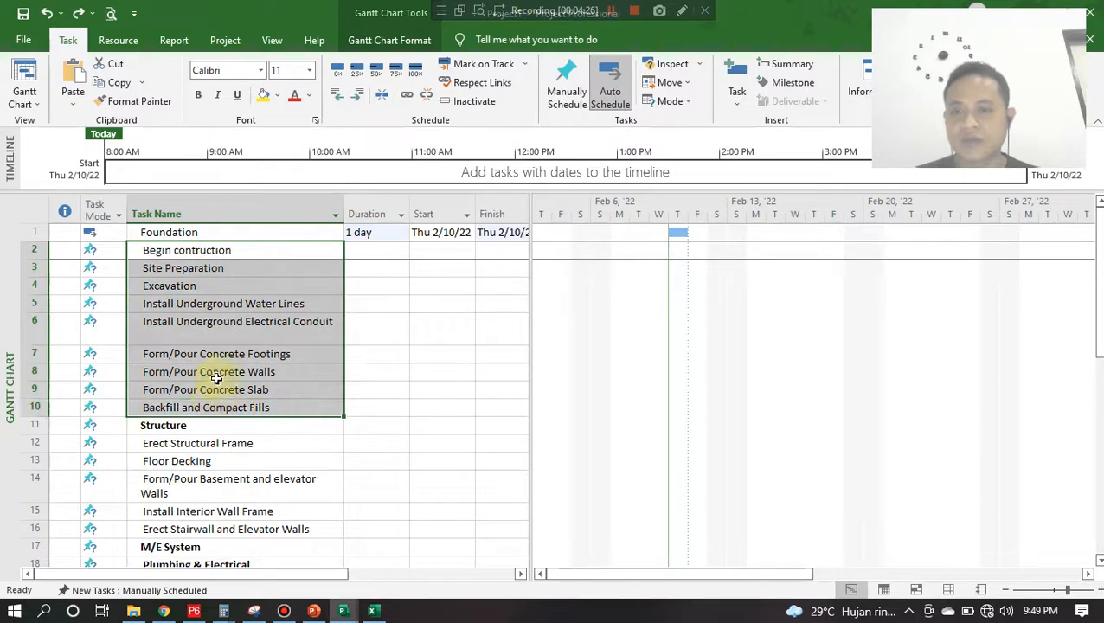
left_click(361, 93)
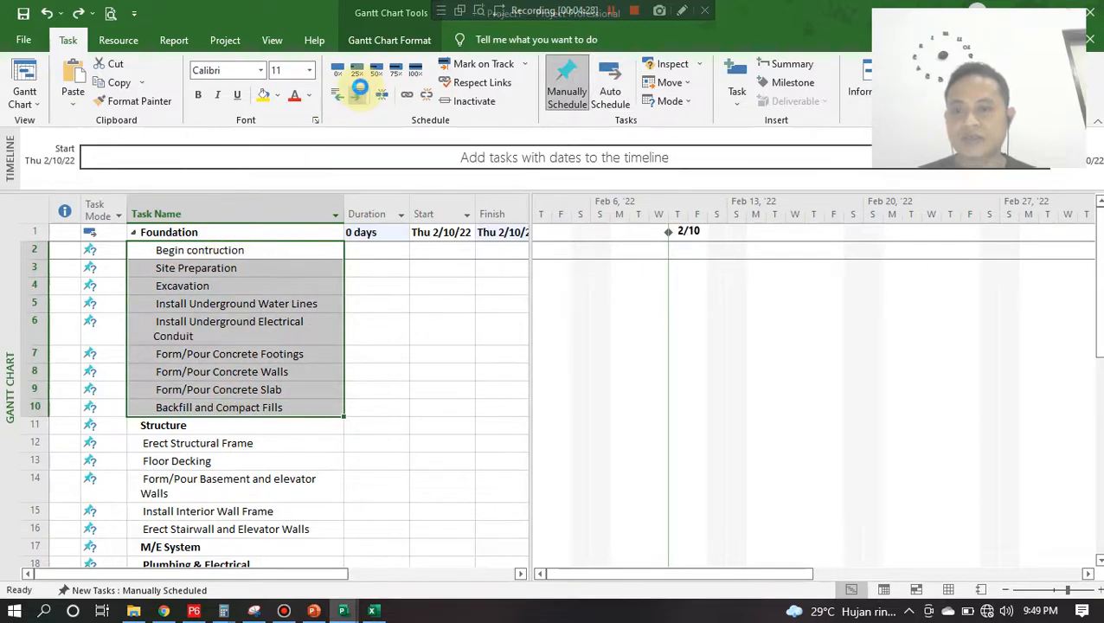
Step: Indent the tasks from Erect Structural Frame to Erect Stairwall and Elevator Walls as subtasks of Structure
left_click(192, 425)
scroll(204, 450, "down", 1)
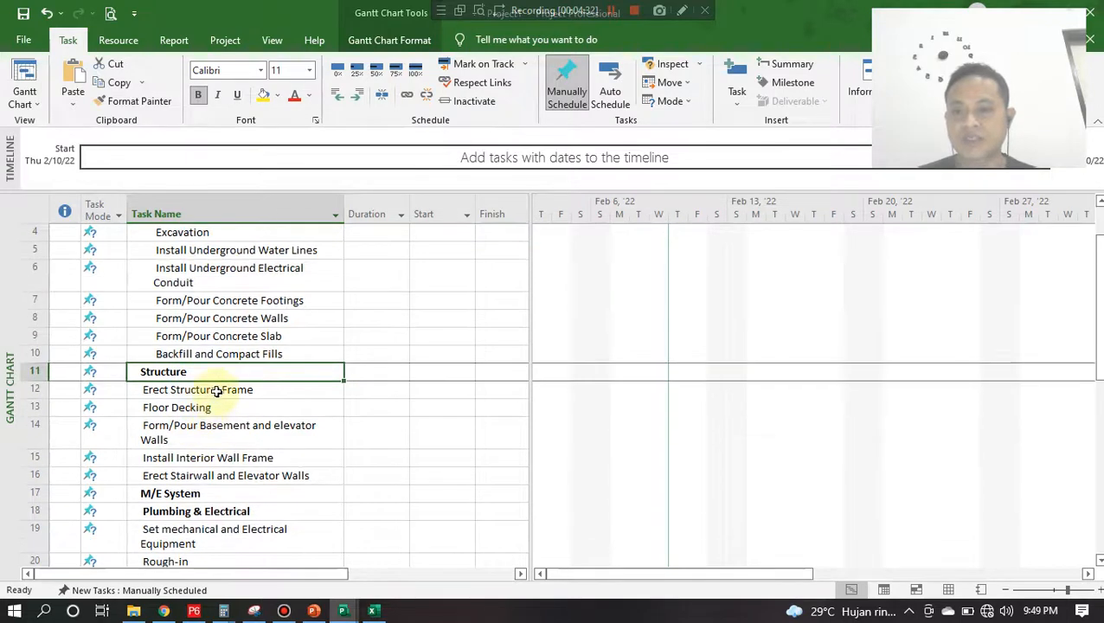
left_click_drag(216, 389, 216, 475)
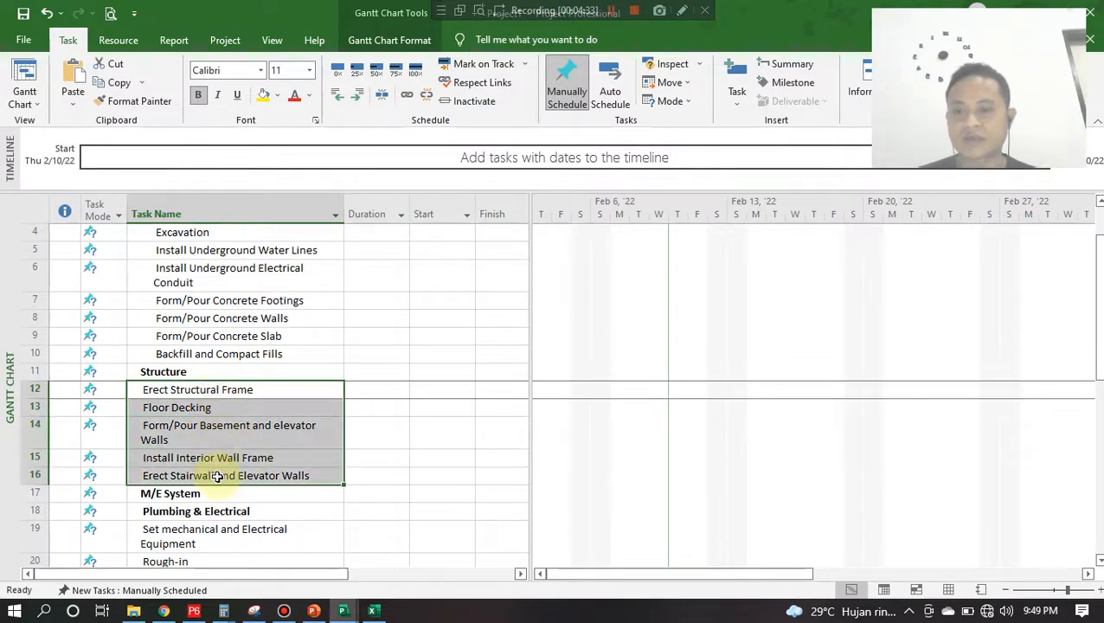
left_click(358, 95)
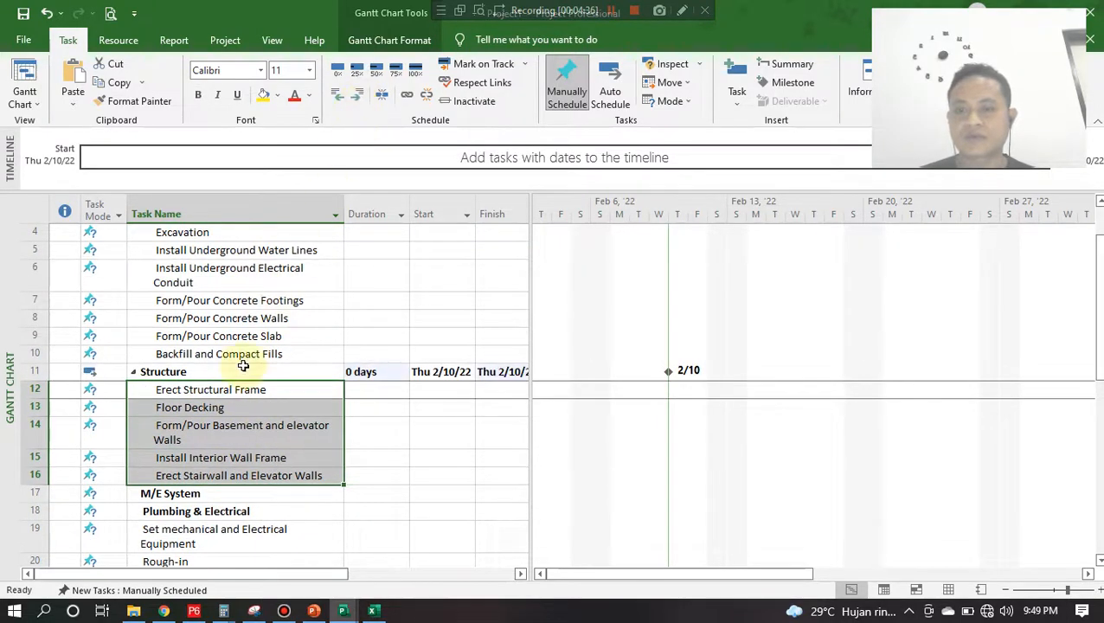
Step: Indent Plumbing & Electrical and its three tasks under M/E System, and indent those three tasks one level further under Plumbing & Electrical
scroll(243, 368, "down", 2)
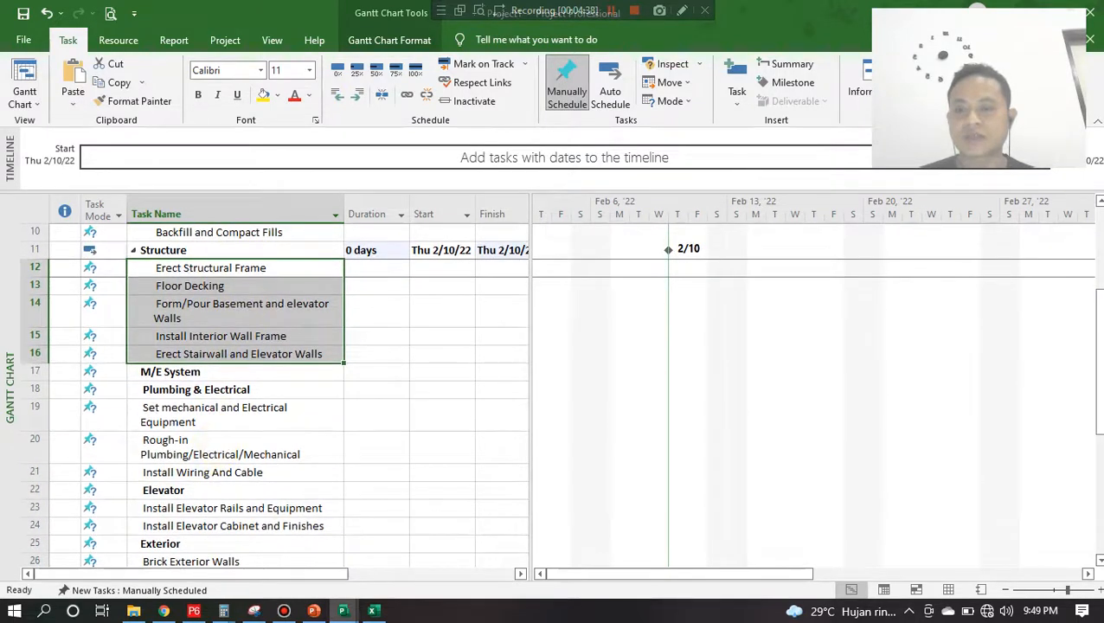
left_click_drag(216, 390, 218, 471)
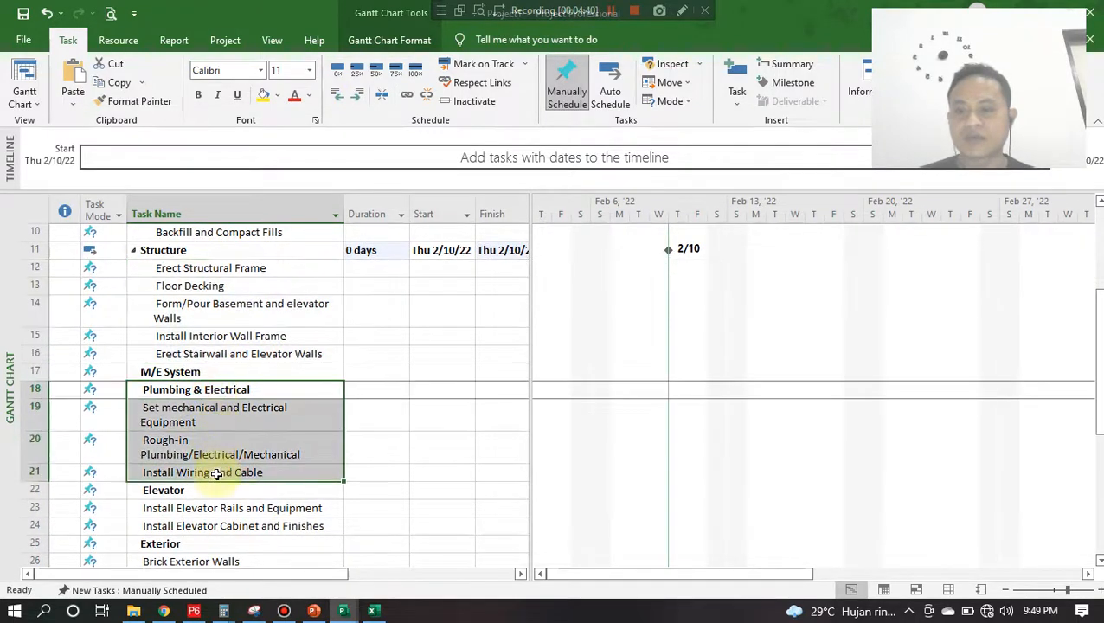
left_click(357, 95)
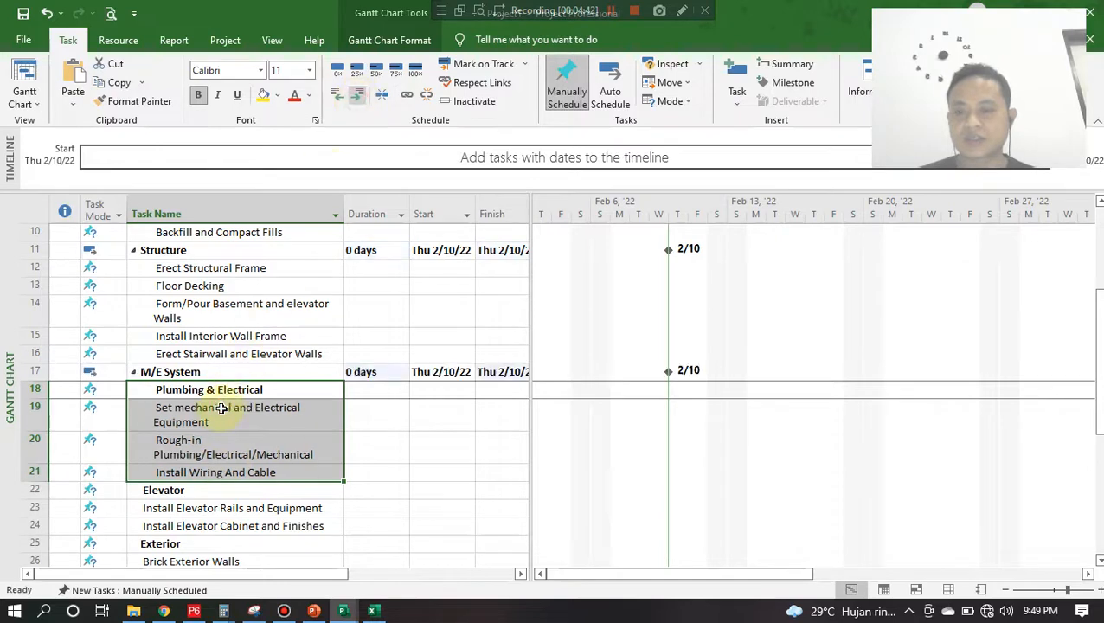
left_click_drag(216, 411, 215, 473)
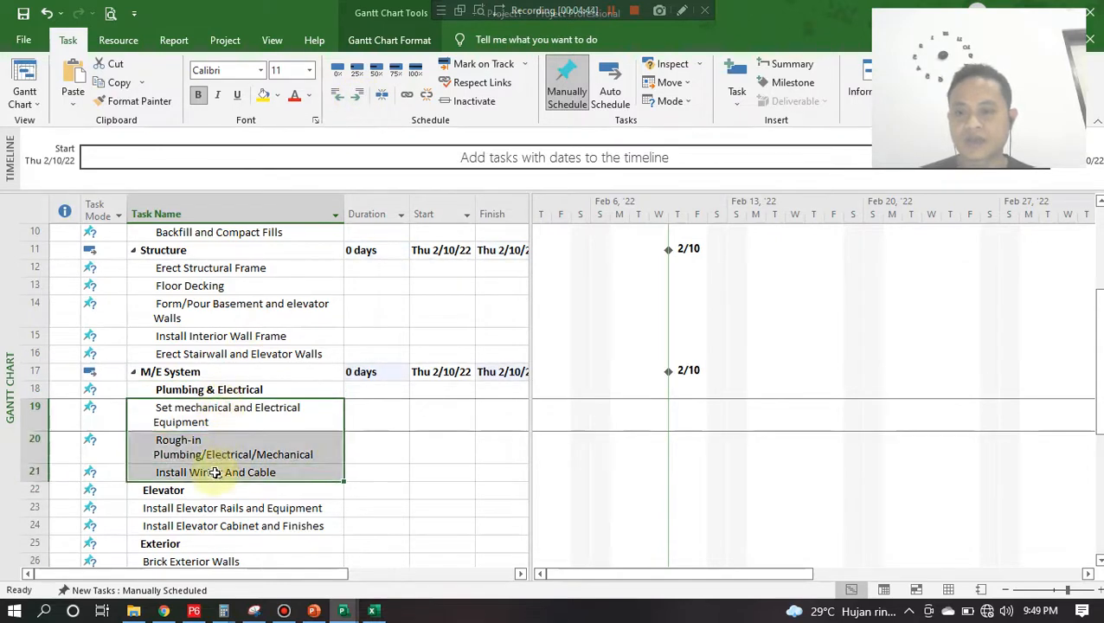
left_click(357, 95)
Step: Widen the task table to show the Predecessors column, and collapse the Foundation, Structure and Plumbing & Electrical groups
scroll(315, 359, "up", 3)
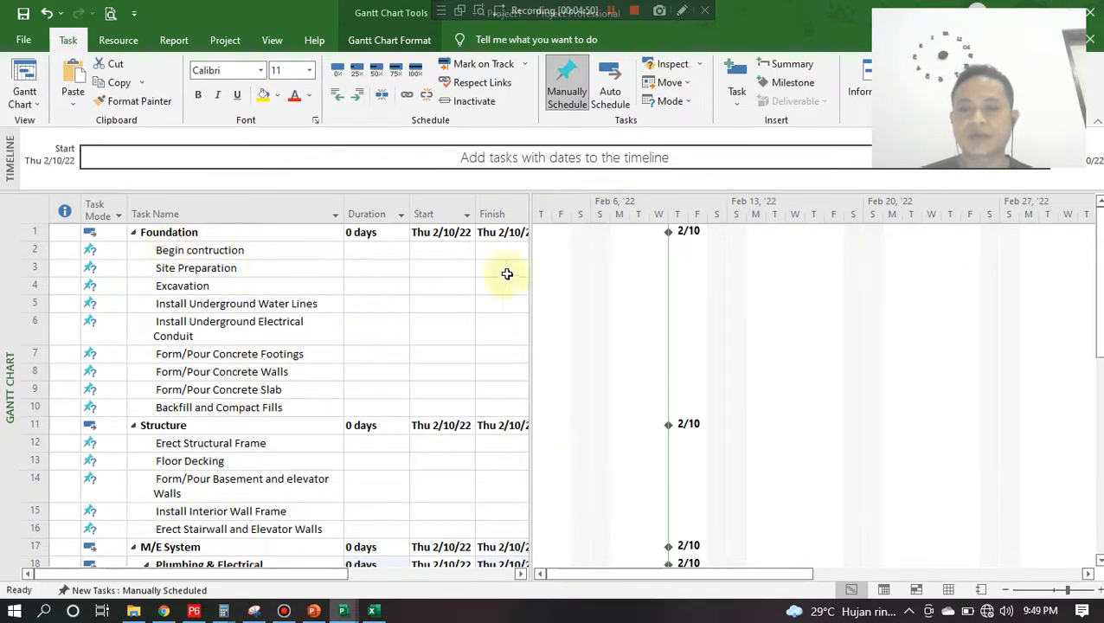
left_click_drag(532, 243, 623, 238)
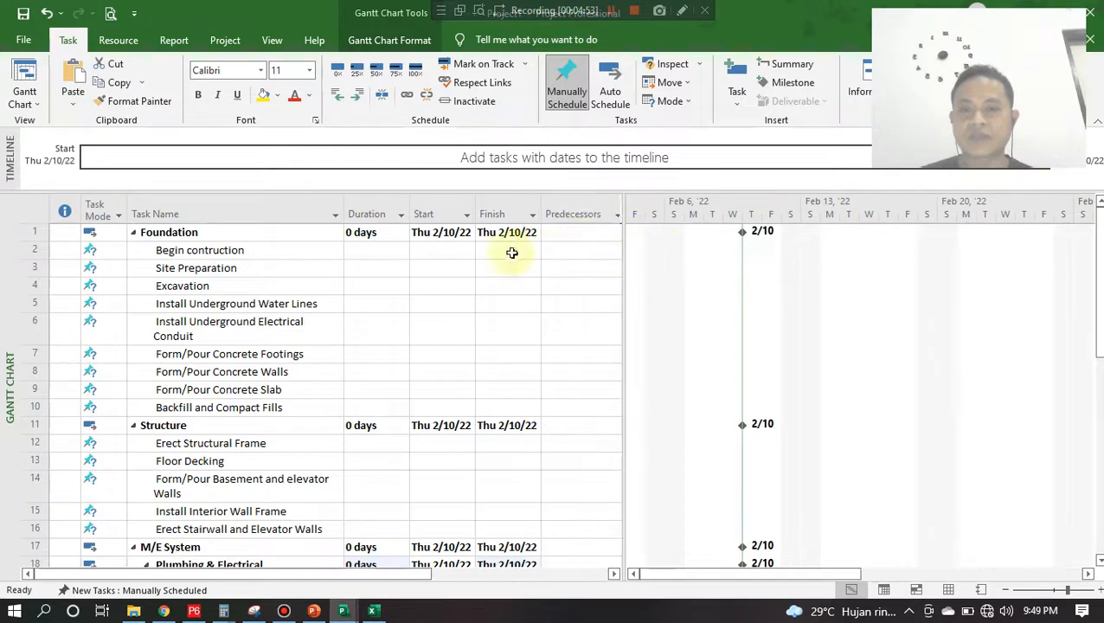
left_click(134, 233)
left_click(134, 250)
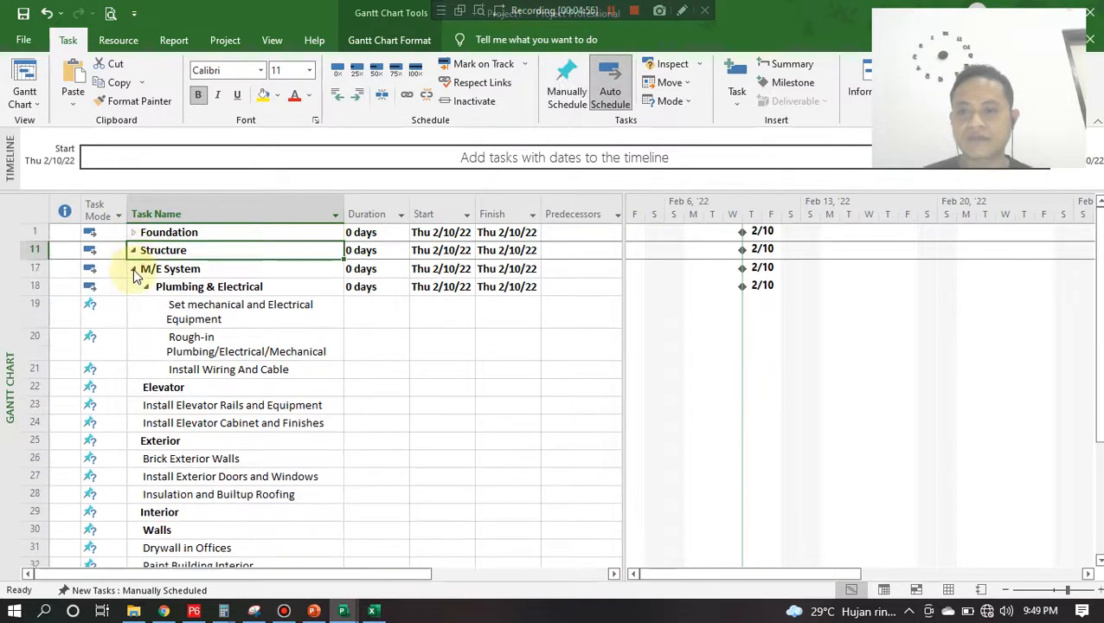
left_click(146, 287)
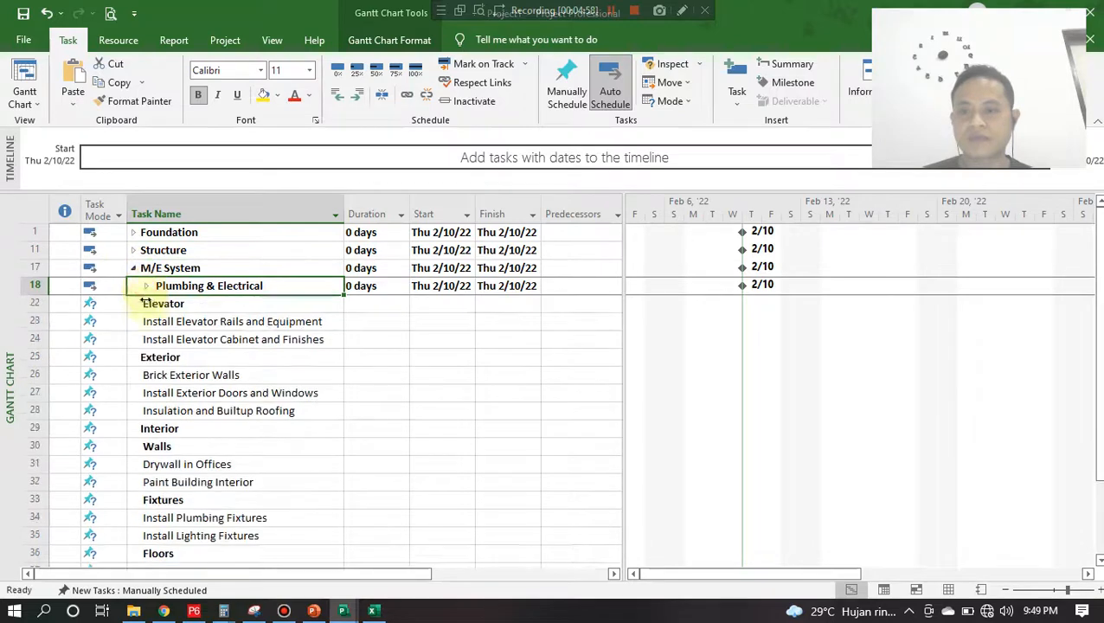
Step: Consult the PowerPoint task table for the outline levels of the remaining tasks and return to the Project schedule
left_click(313, 611)
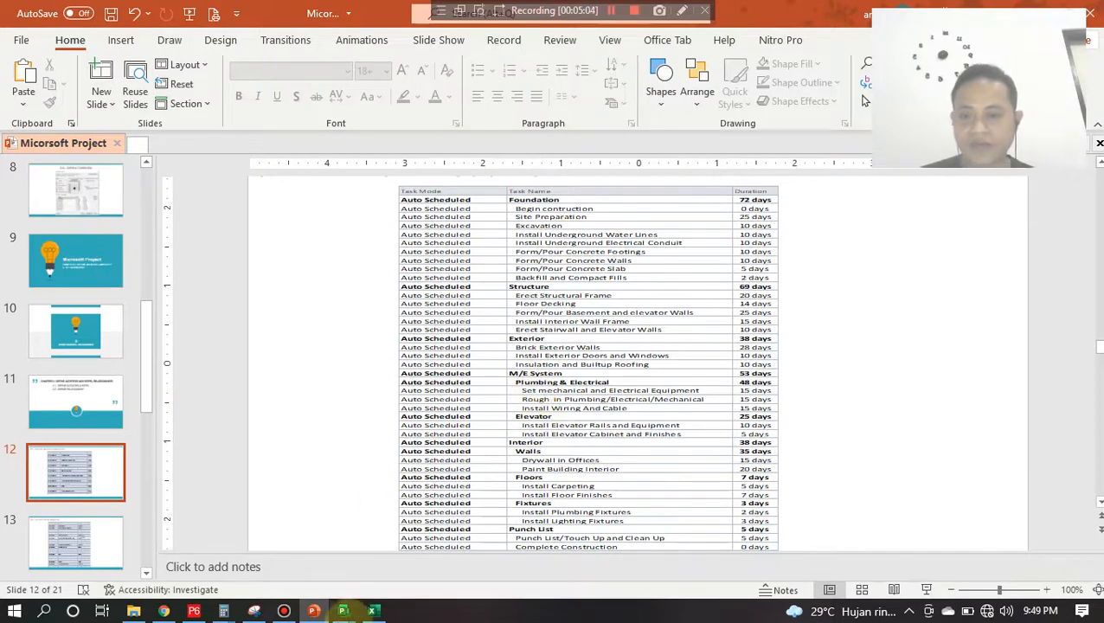
key("alt+Tab")
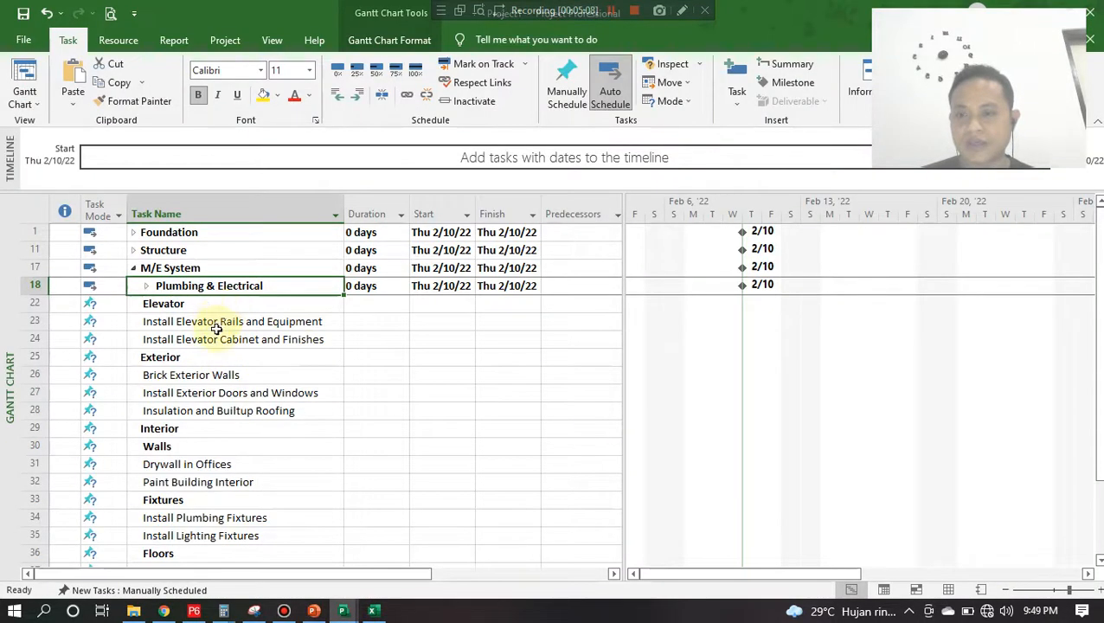
Step: Indent the two elevator installation tasks under Elevator, move Elevator under M/E System, and collapse both groups
left_click_drag(219, 327, 221, 339)
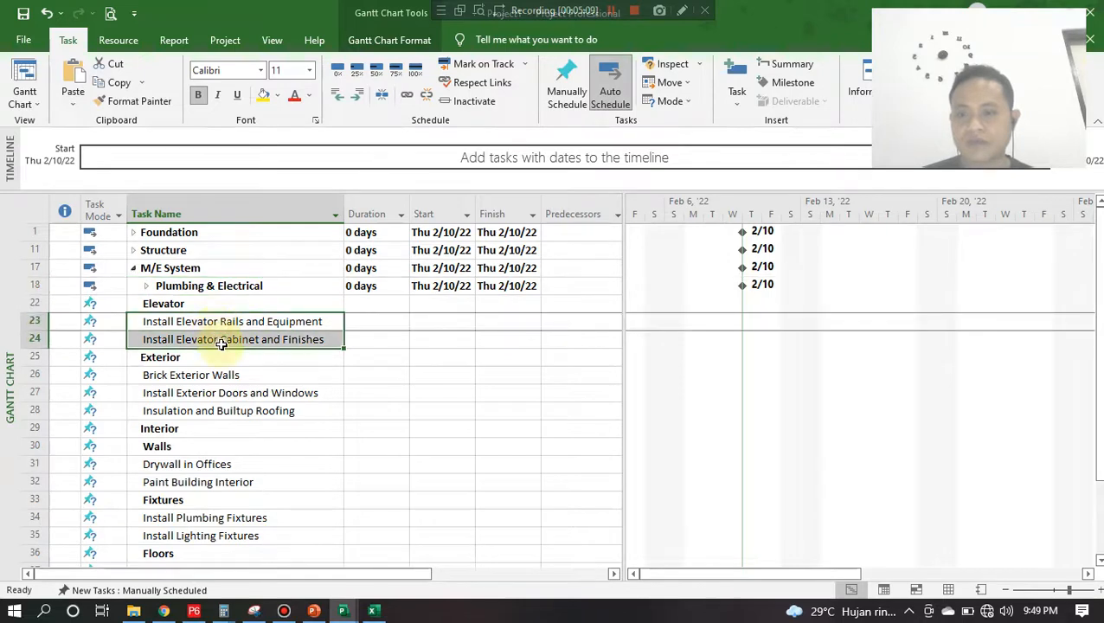
left_click(357, 95)
left_click(216, 301)
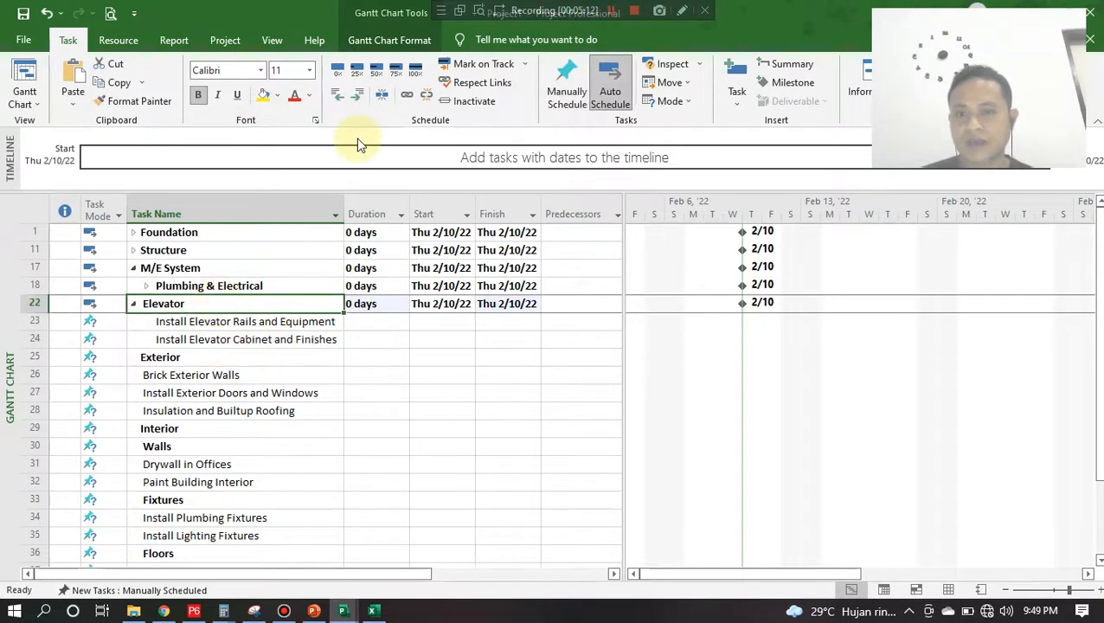
left_click(362, 95)
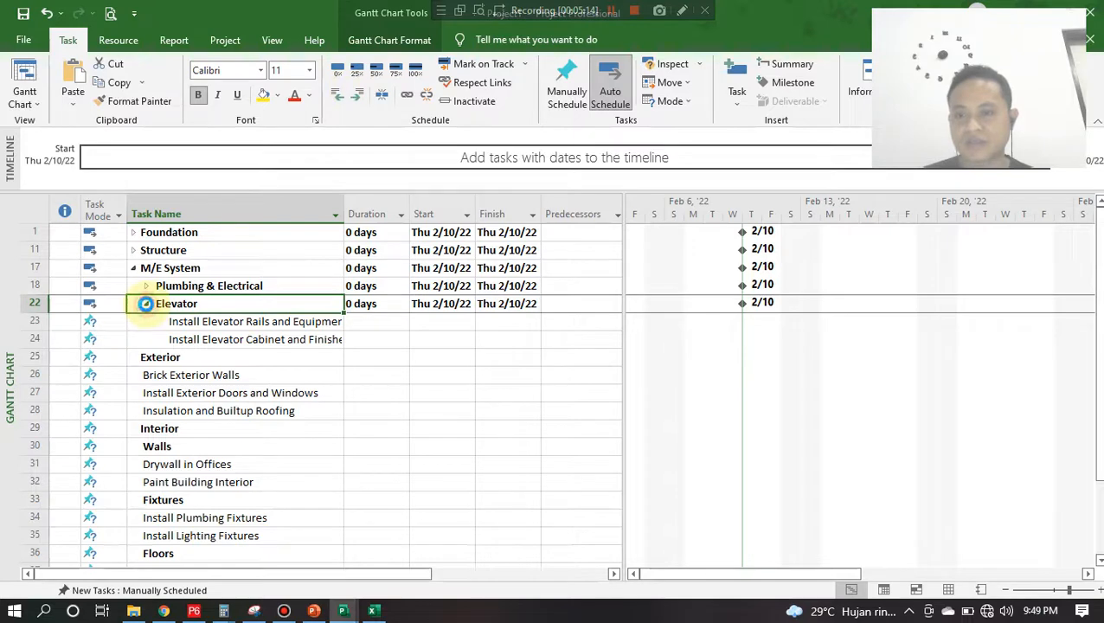
left_click(146, 303)
left_click(135, 268)
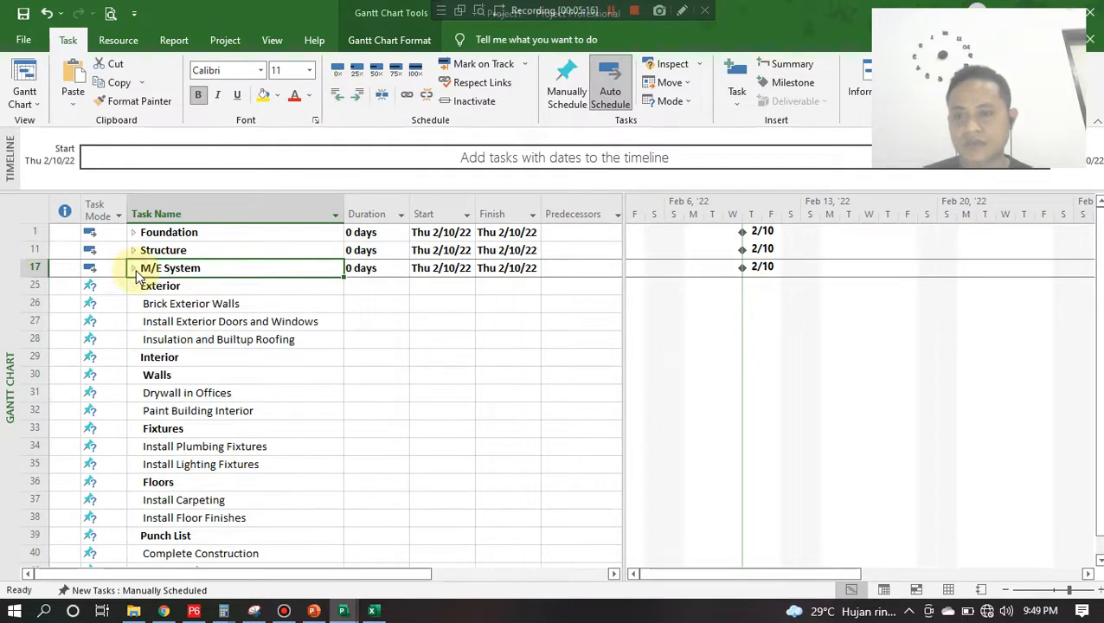
Step: Indent Brick Exterior Walls, Install Exterior Doors and Windows, and Insulation and Builtup Roofing under Exterior, and collapse that group
left_click_drag(172, 302, 177, 341)
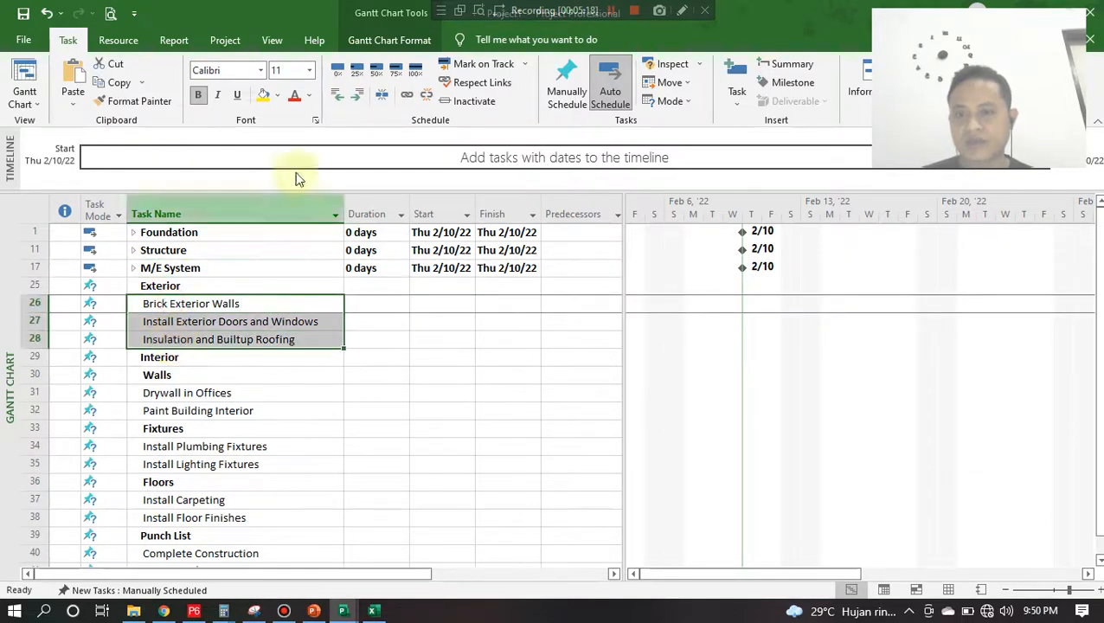
left_click(356, 95)
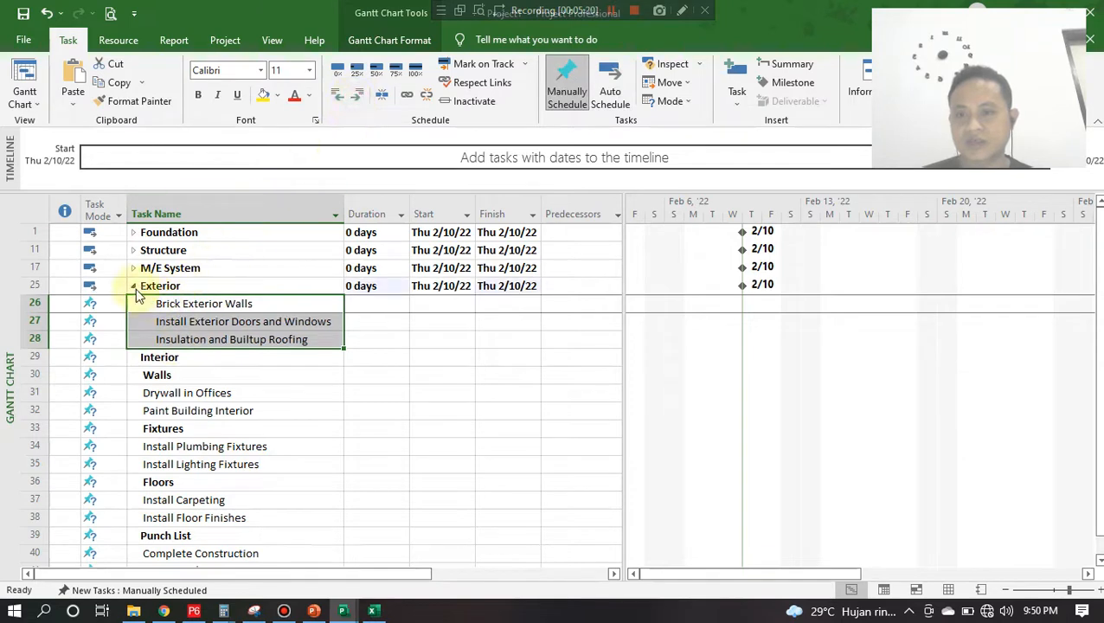
left_click(134, 287)
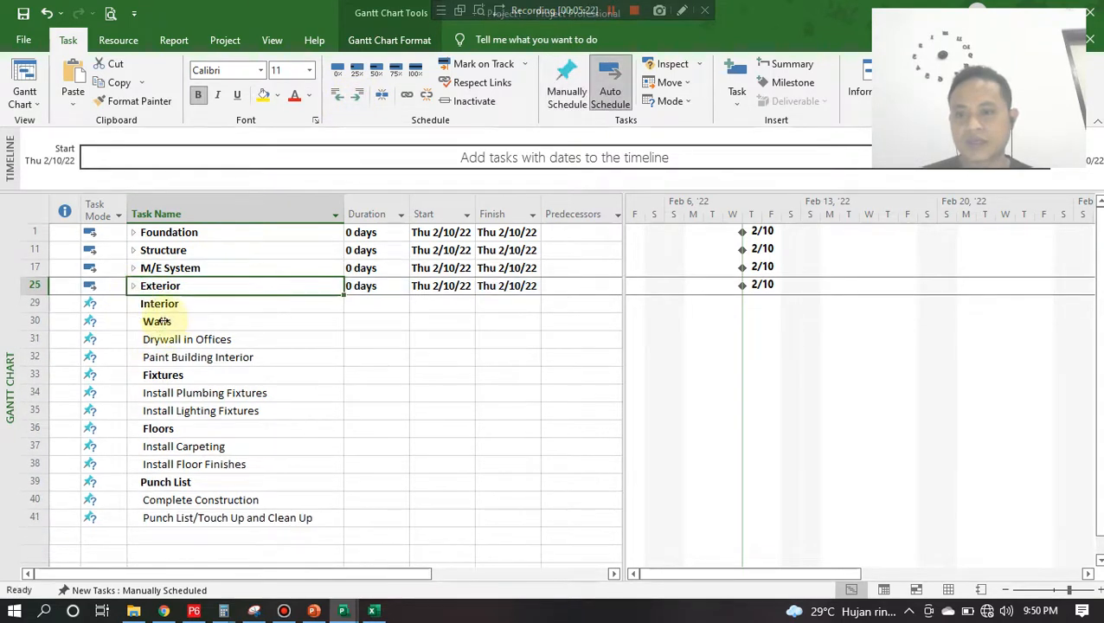
Step: Indent Drywall in Offices and Paint Building Interior under Walls, and make Walls a subtask of Interior
left_click(160, 322)
left_click_drag(180, 340, 186, 358)
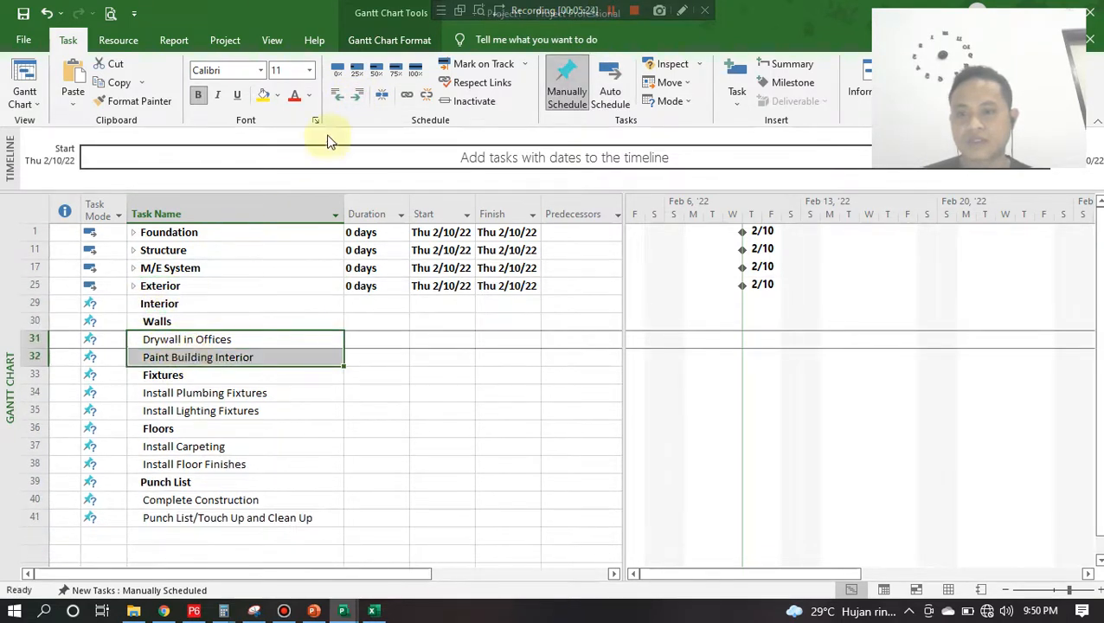
left_click(358, 96)
left_click(170, 322)
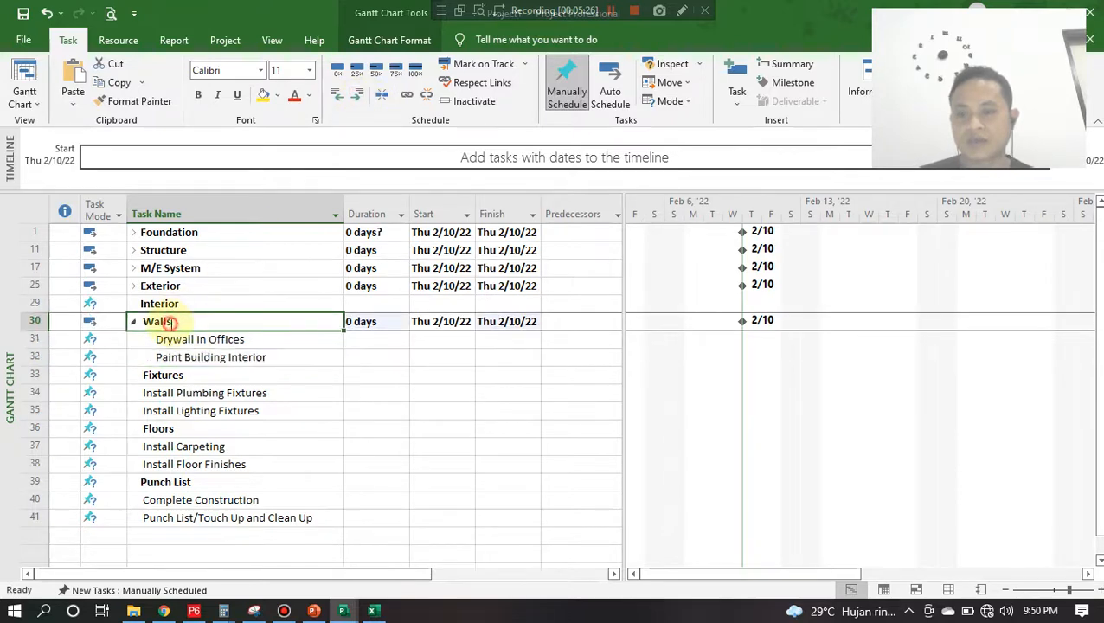
left_click(356, 96)
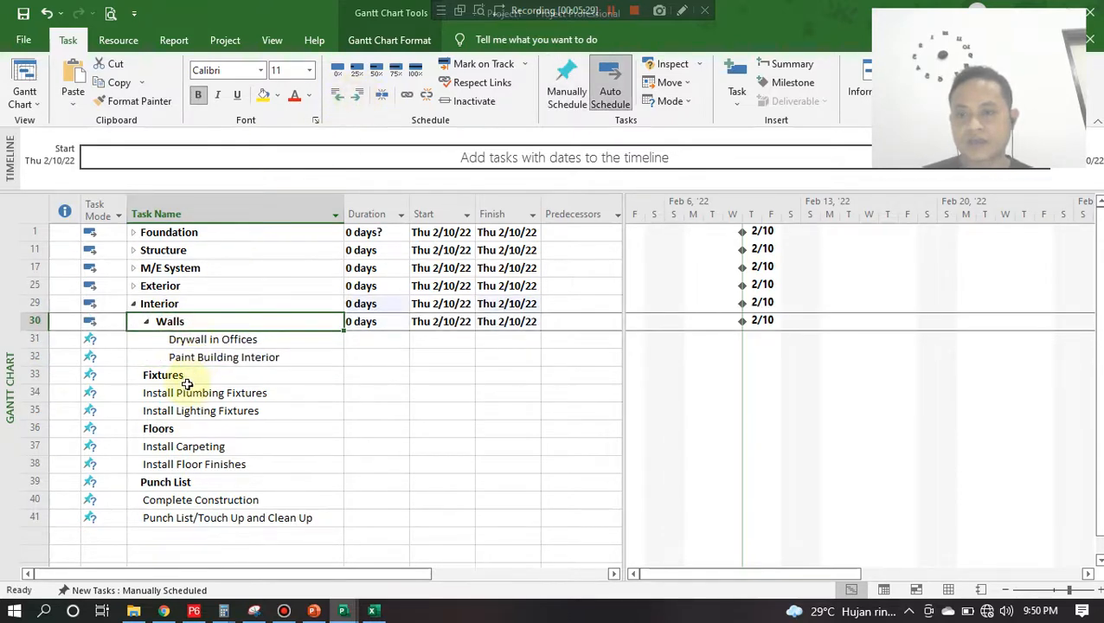
Step: Indent Install Plumbing Fixtures and Install Lighting Fixtures under Fixtures, and collapse the Fixtures, Walls and Interior groups
left_click_drag(188, 393, 190, 410)
left_click(358, 94)
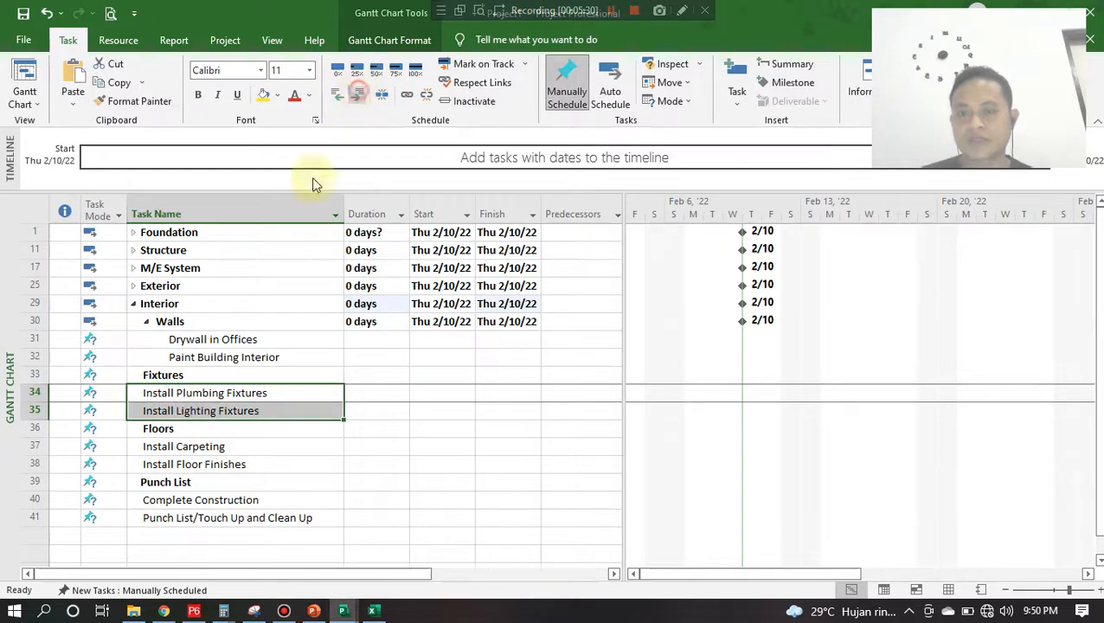
left_click(133, 374)
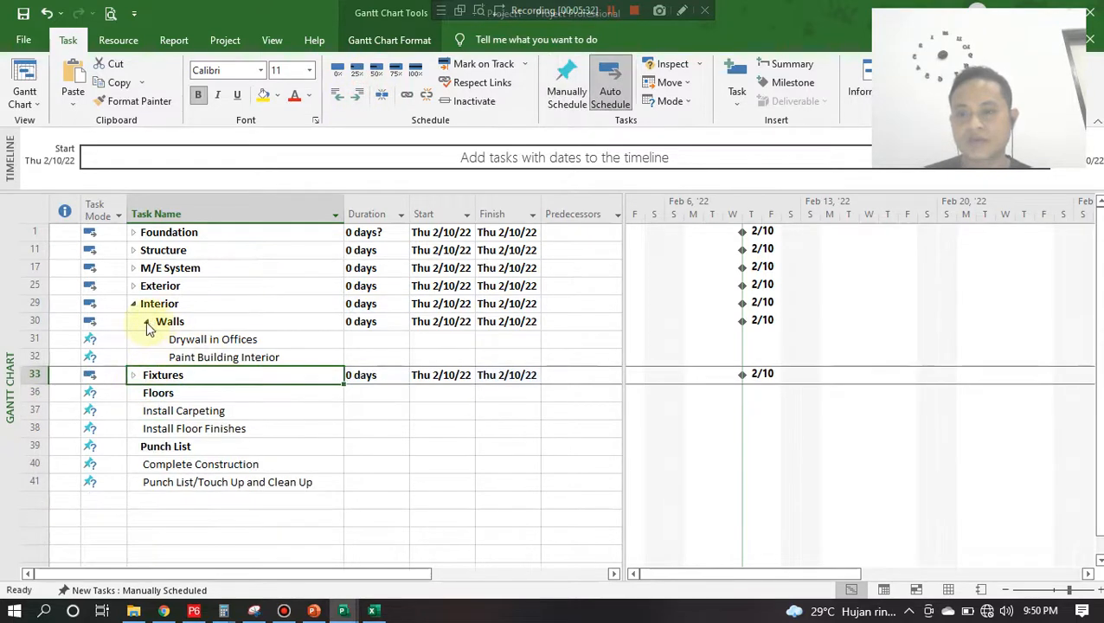
left_click(146, 324)
left_click(135, 304)
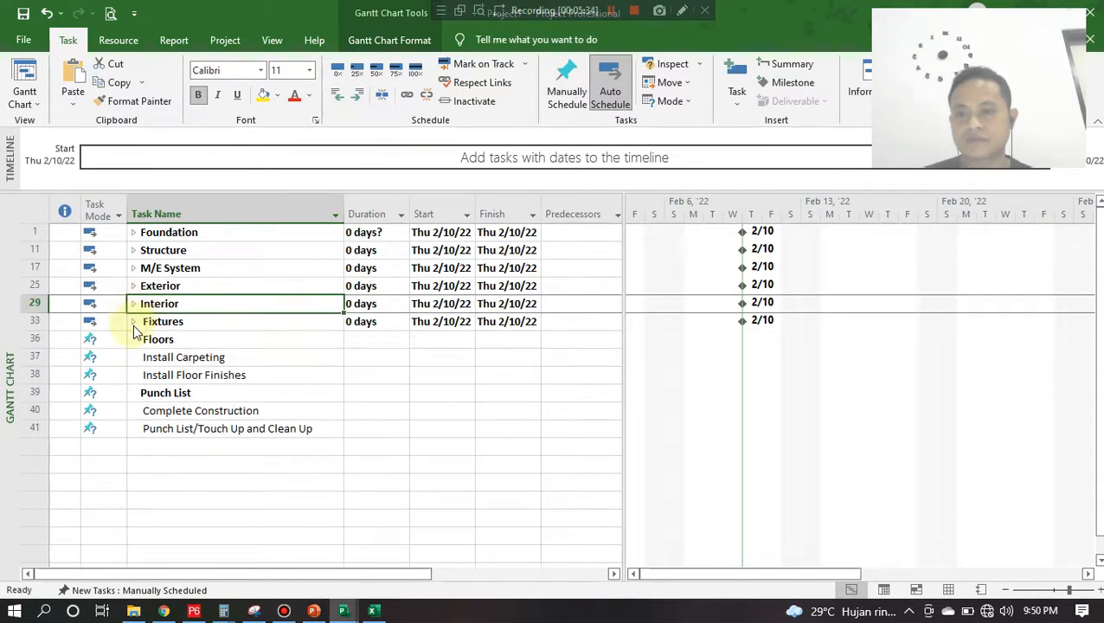
Step: Indent Install Carpeting and Install Floor Finishes under Floors, and indent Floors itself one level
left_click_drag(175, 353, 172, 375)
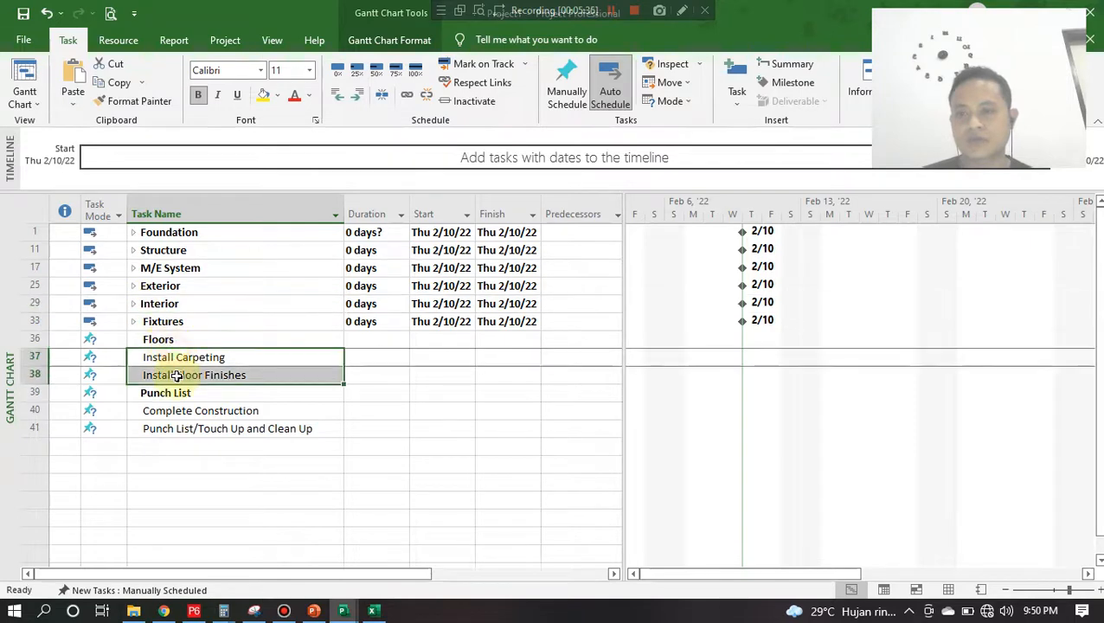
left_click(358, 95)
left_click(227, 339)
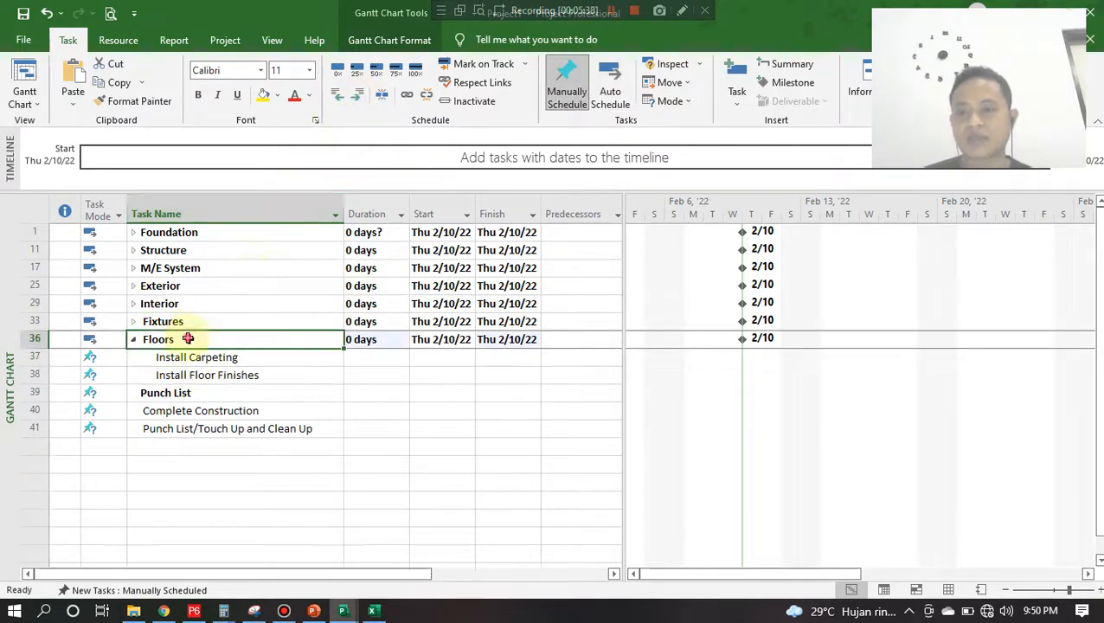
left_click(357, 94)
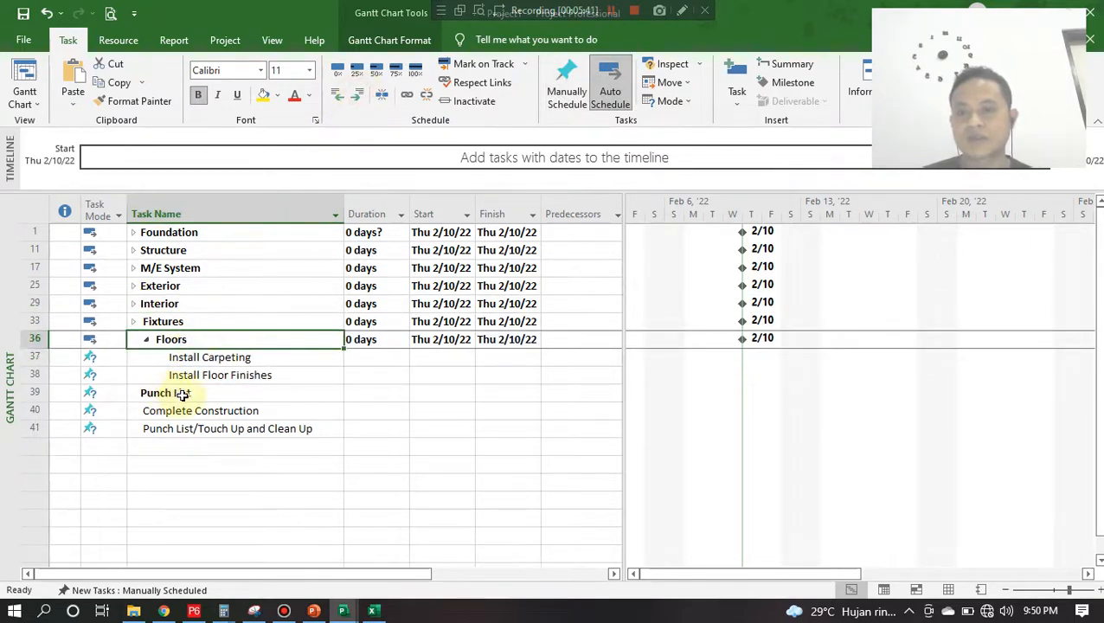
Step: Indent Punch List one level, nest Complete Construction and Punch List/Touch Up and Clean Up under it, and collapse Floors and Punch List
left_click(181, 394)
left_click(360, 95)
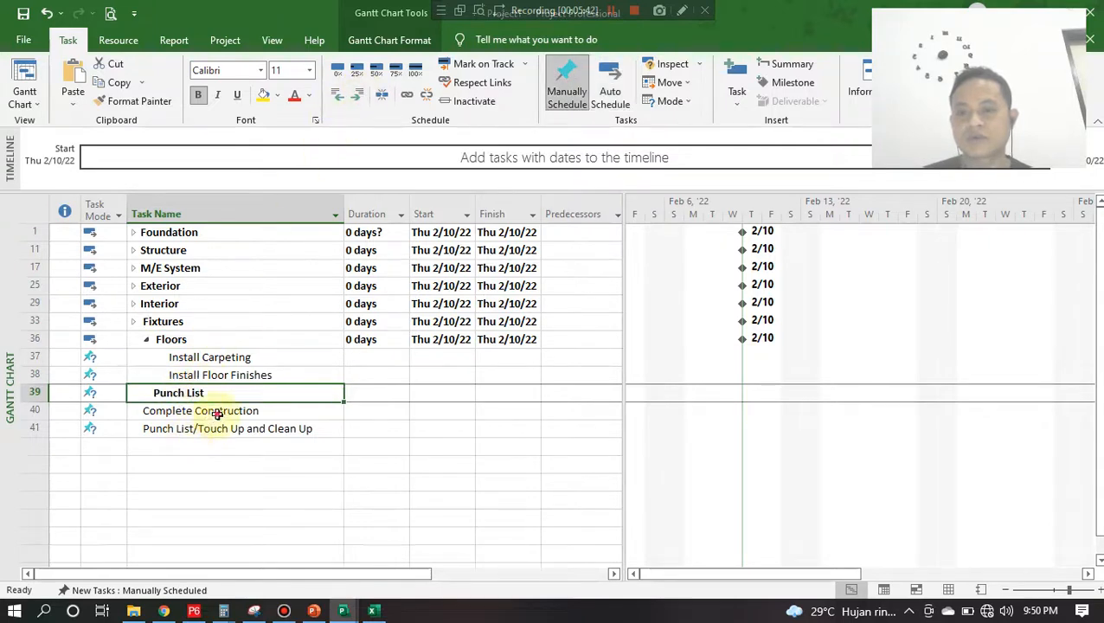
left_click_drag(218, 413, 217, 425)
left_click(357, 94)
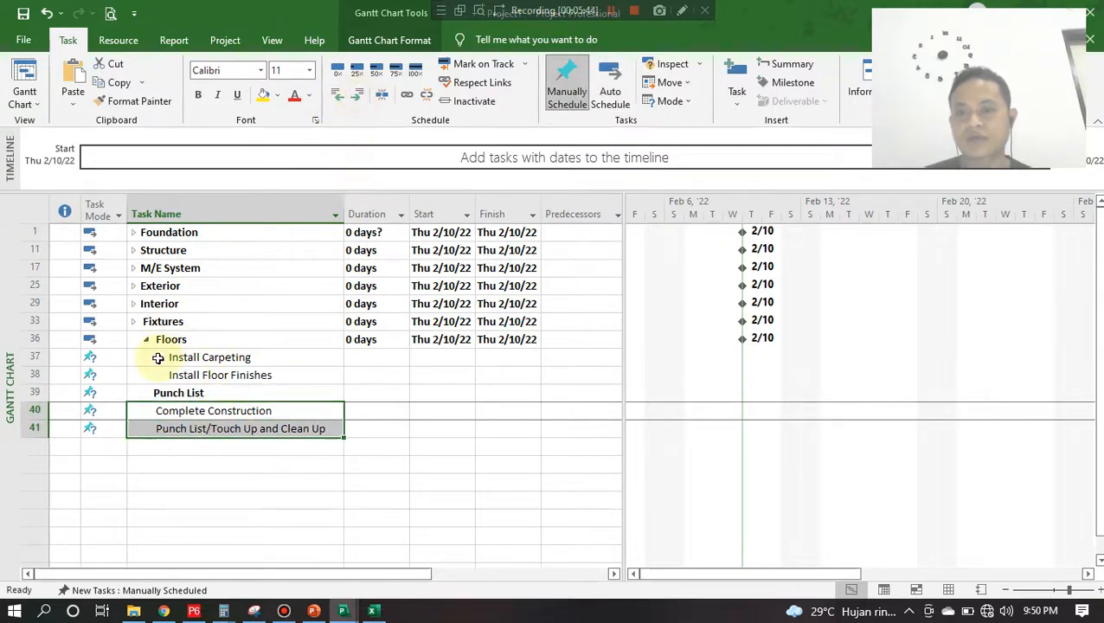
left_click(148, 341)
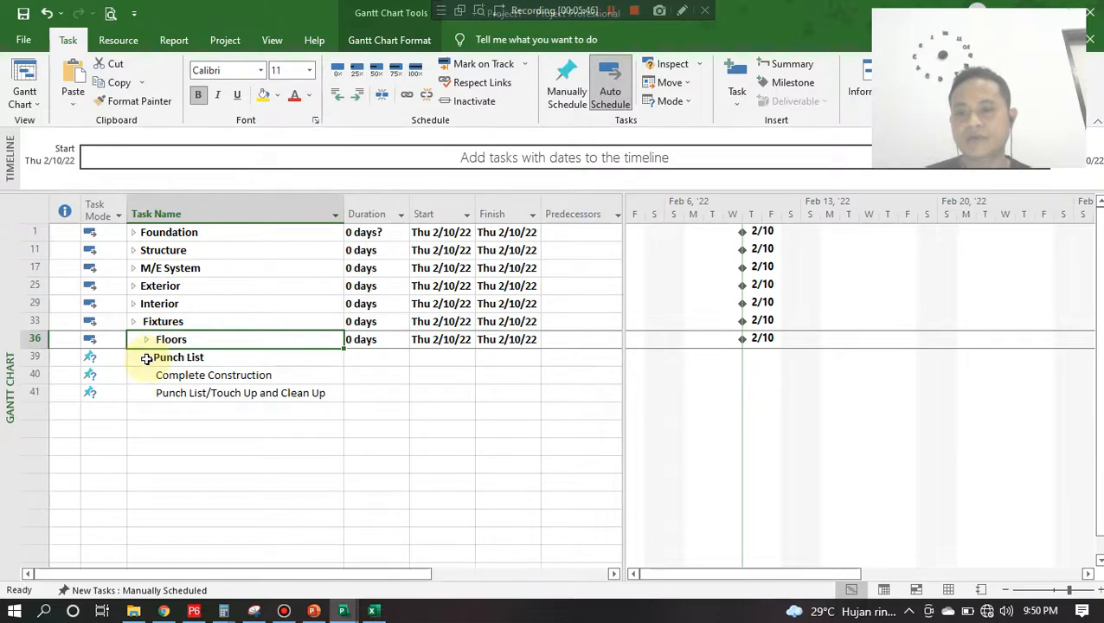
left_click_drag(185, 373, 185, 391)
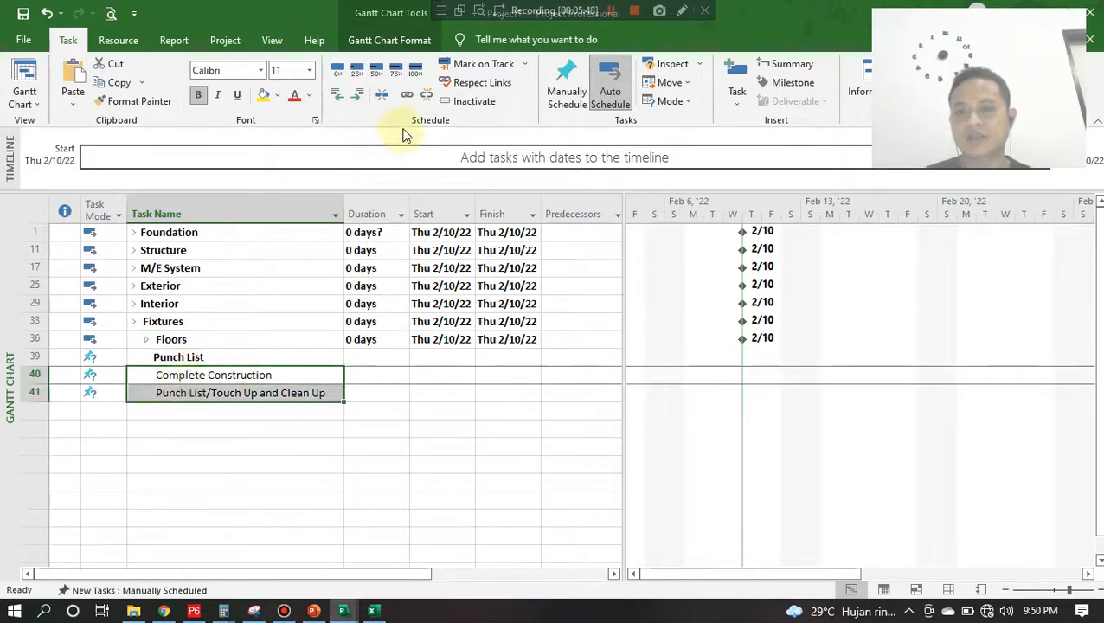
left_click(361, 98)
left_click(148, 359)
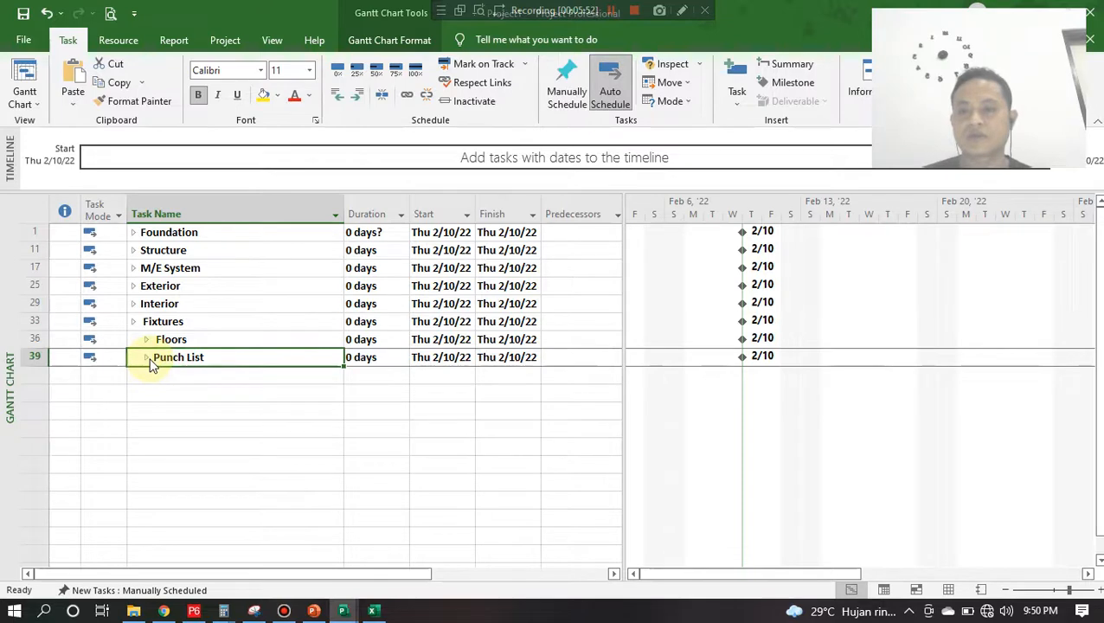
Step: Expand the outline to show all subtasks and review the indented task list from start to end
left_click(134, 323)
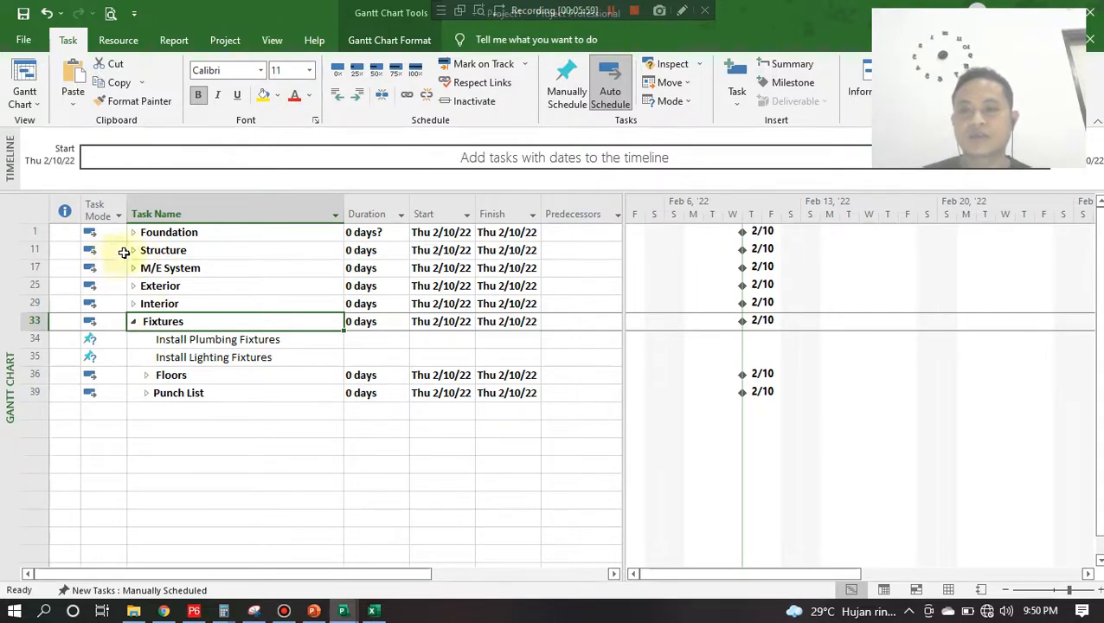
left_click(130, 234)
left_click(131, 233)
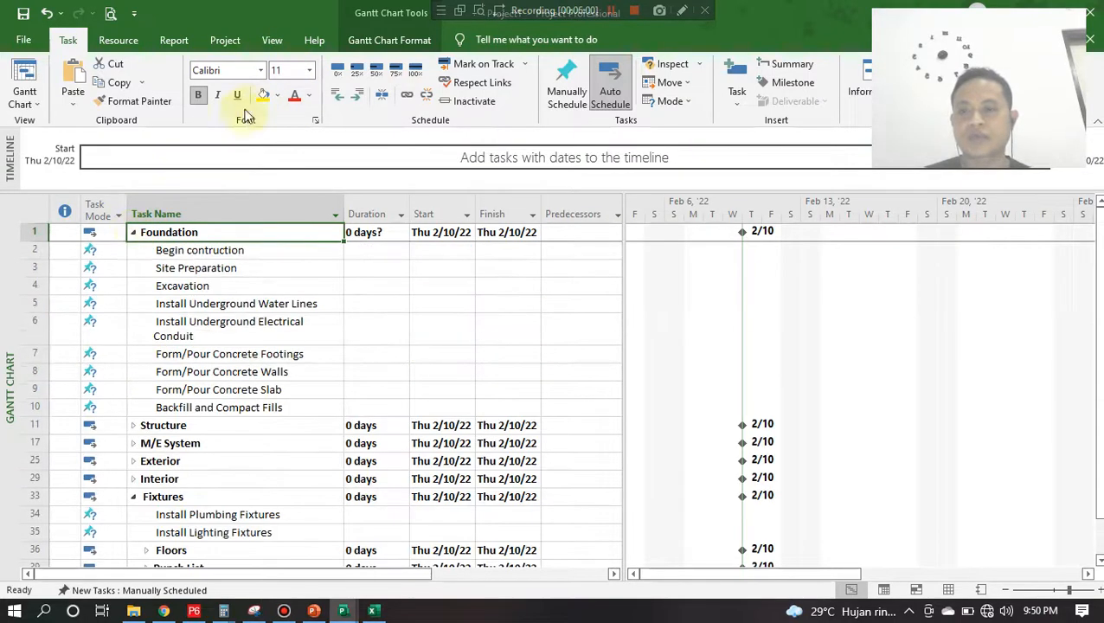
left_click(274, 44)
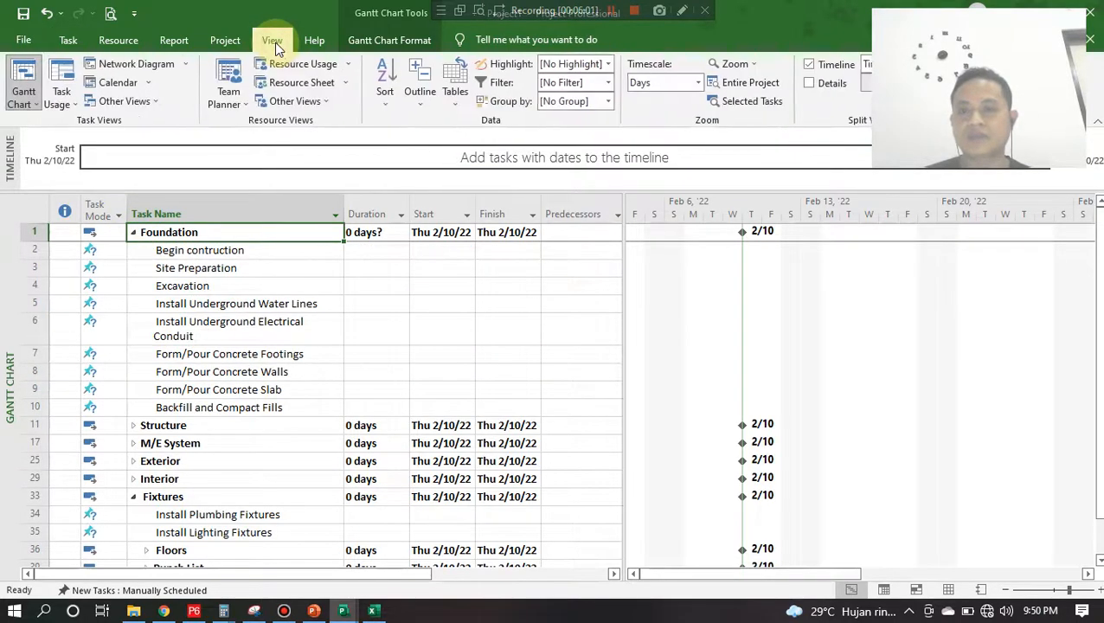
left_click(419, 106)
left_click(446, 163)
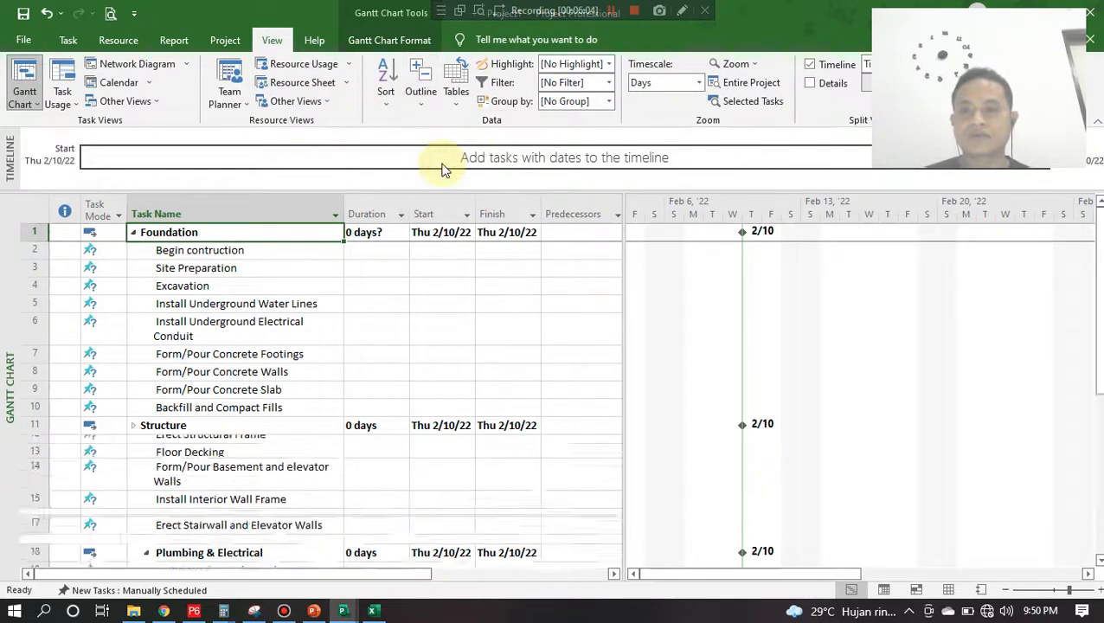
scroll(239, 364, "down", 9)
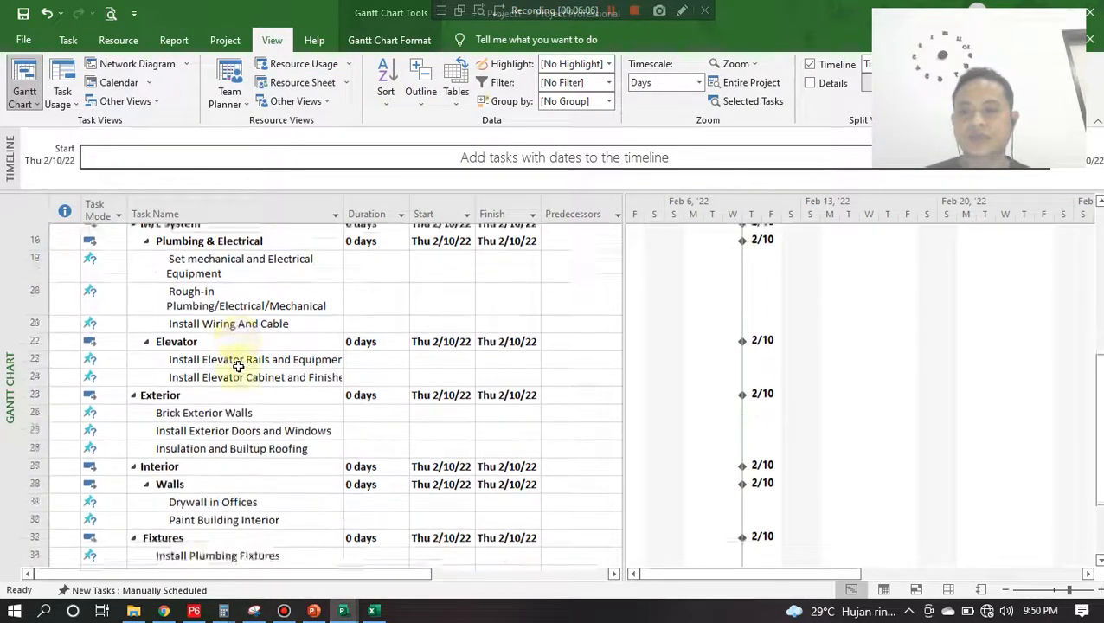
scroll(239, 364, "down", 2)
scroll(245, 380, "up", 10)
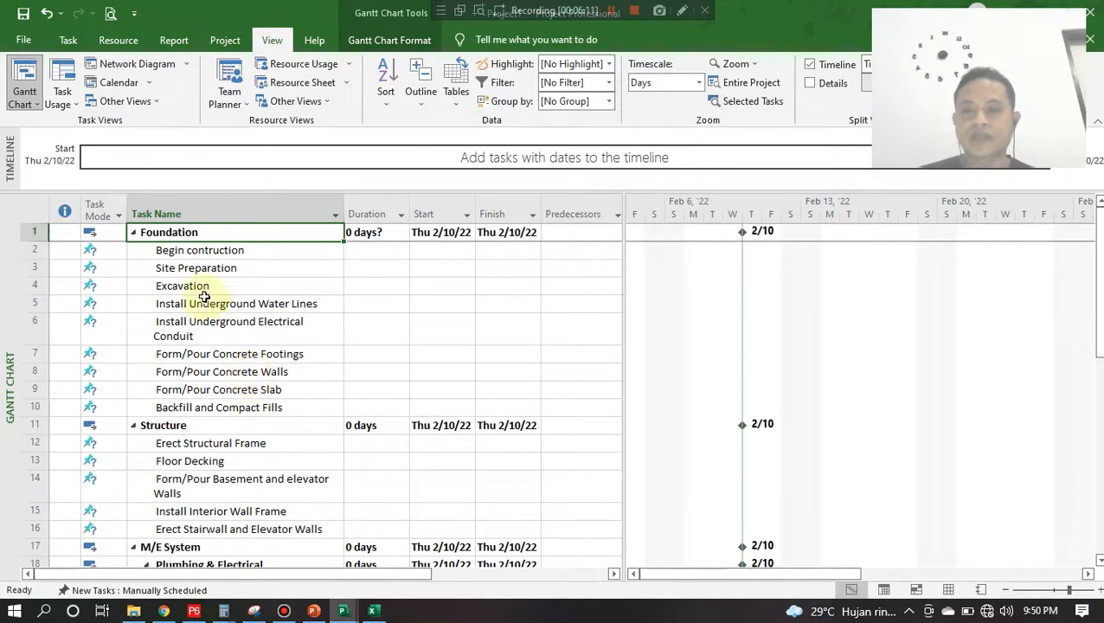
left_click(106, 251)
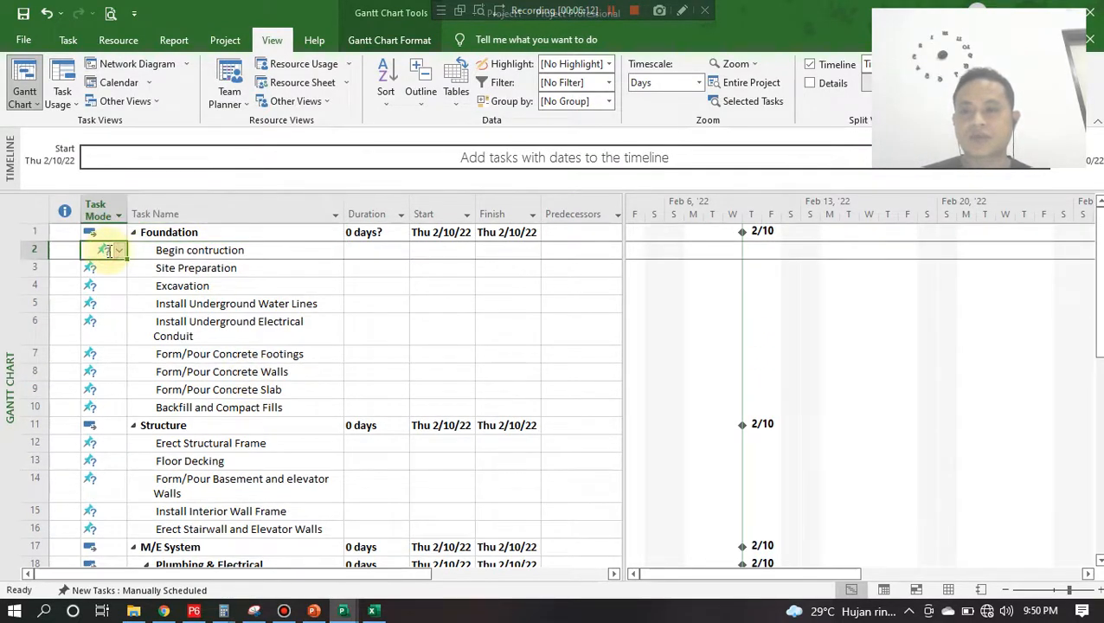
left_click(120, 214)
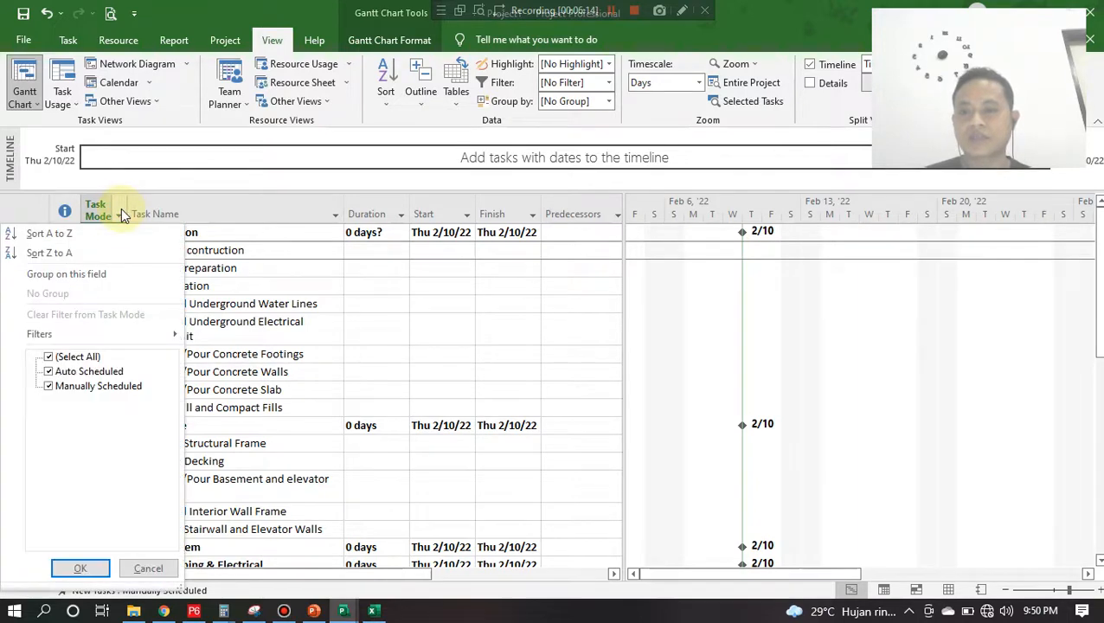
left_click(81, 389)
left_click(80, 568)
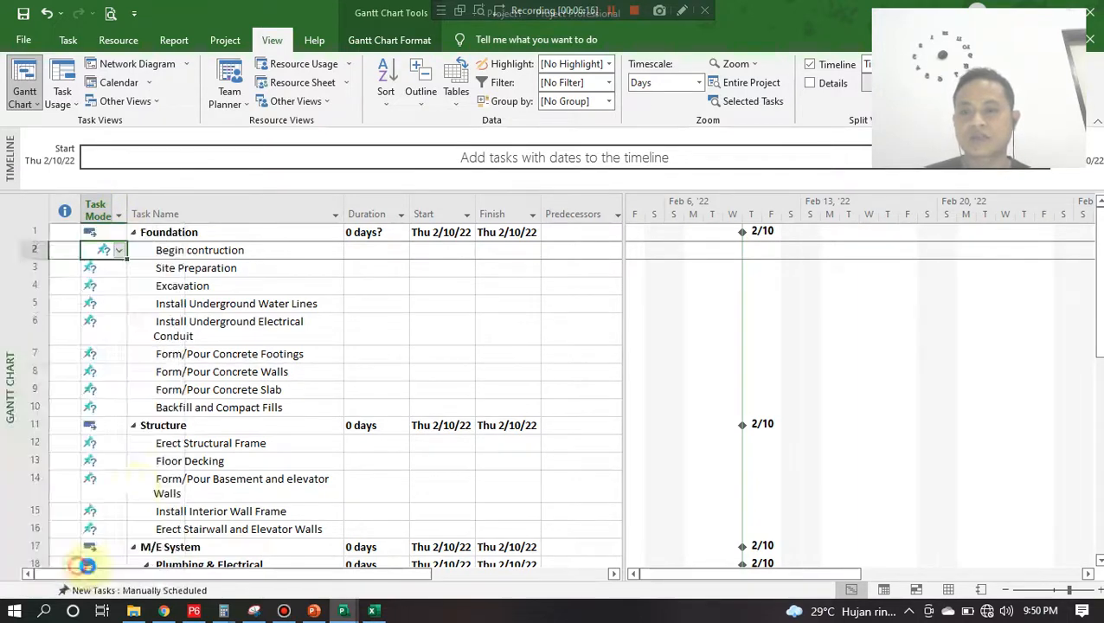
left_click(120, 214)
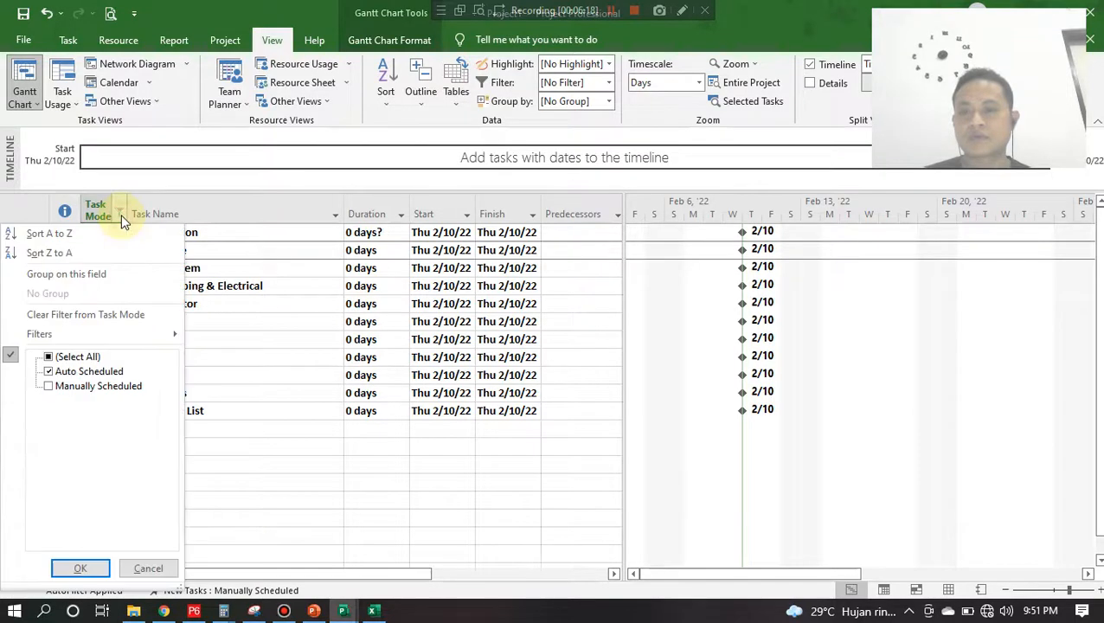
left_click(95, 315)
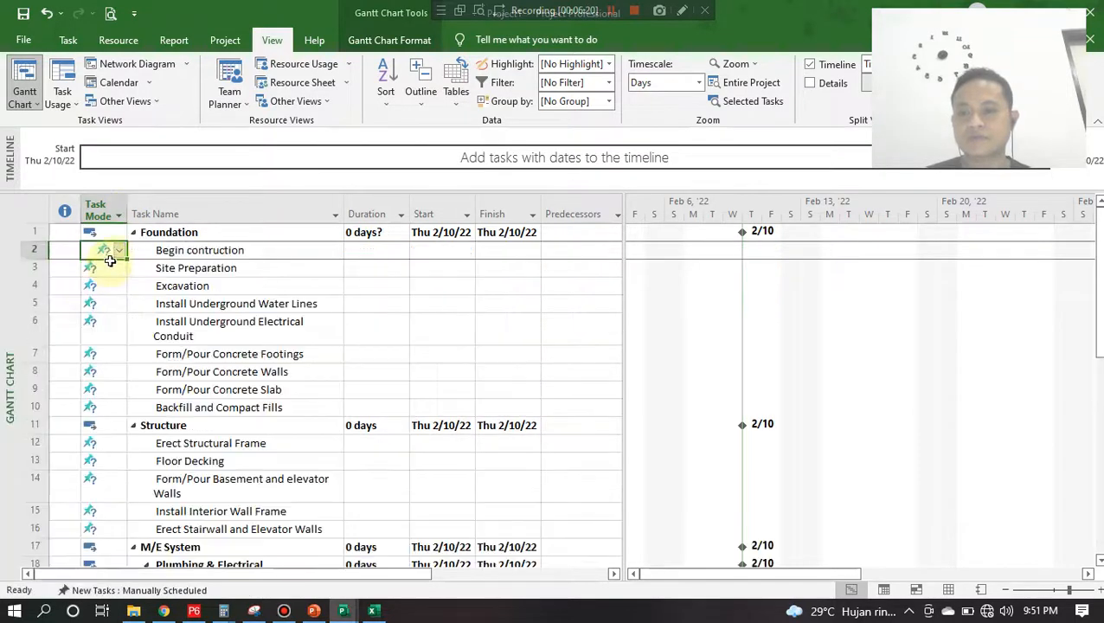
left_click(120, 218)
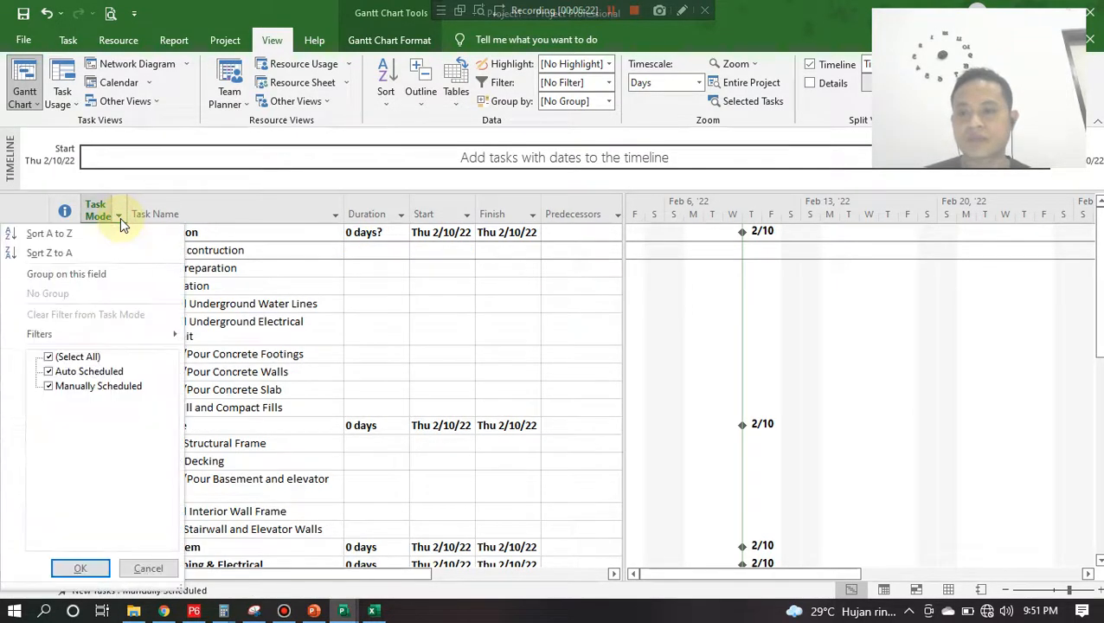
left_click(234, 355)
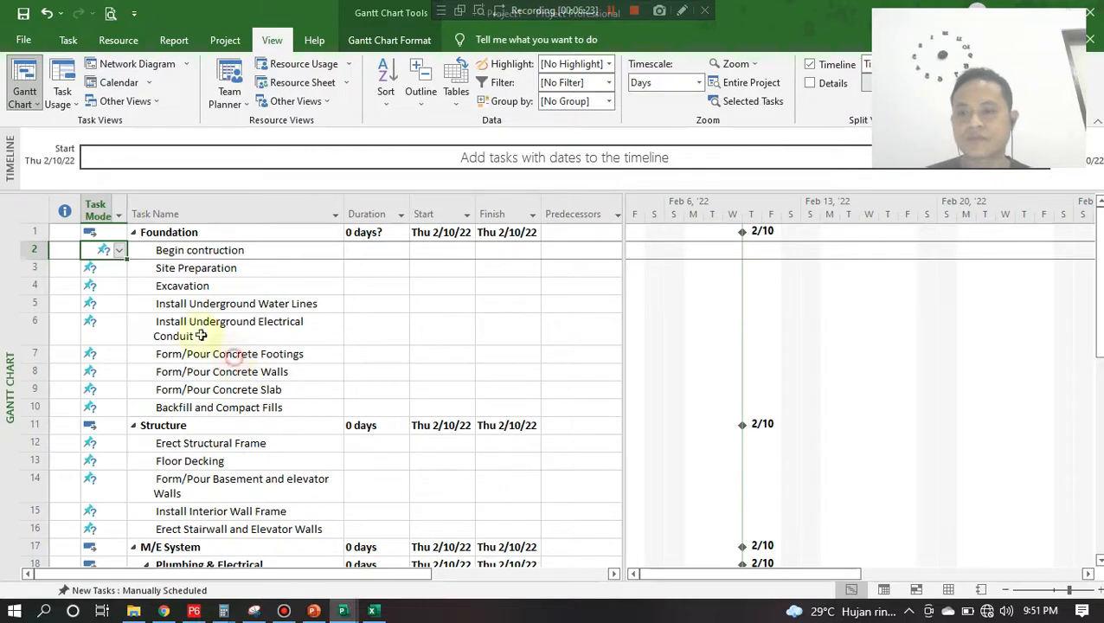
Step: Set Begin contruction to Auto Scheduled, and apply the same task mode to every task in the Task Mode column
left_click(120, 250)
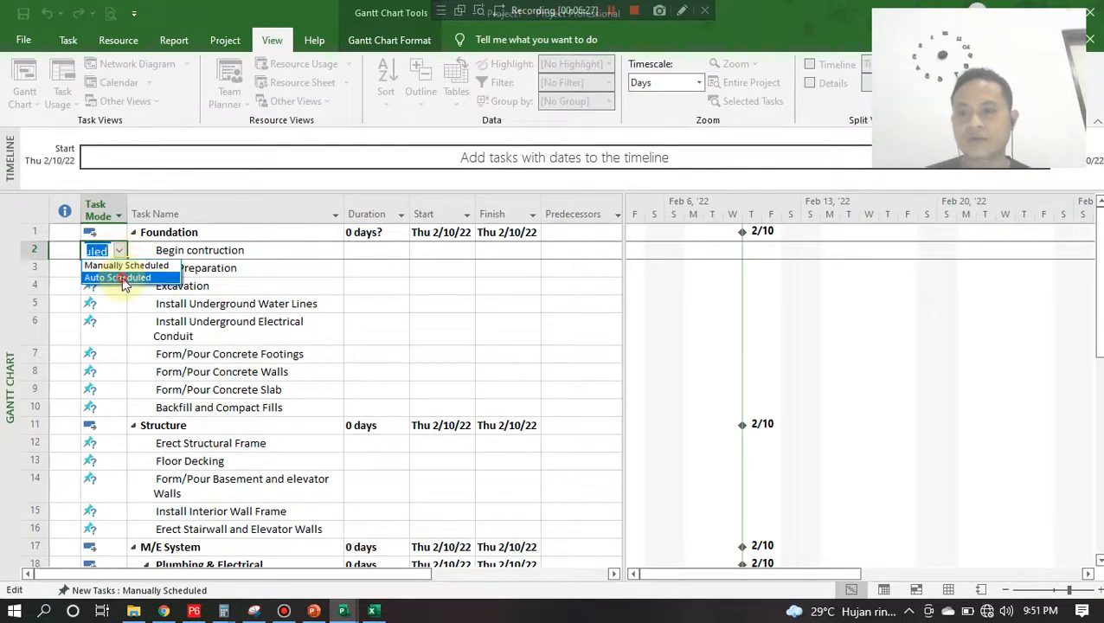
left_click(121, 277)
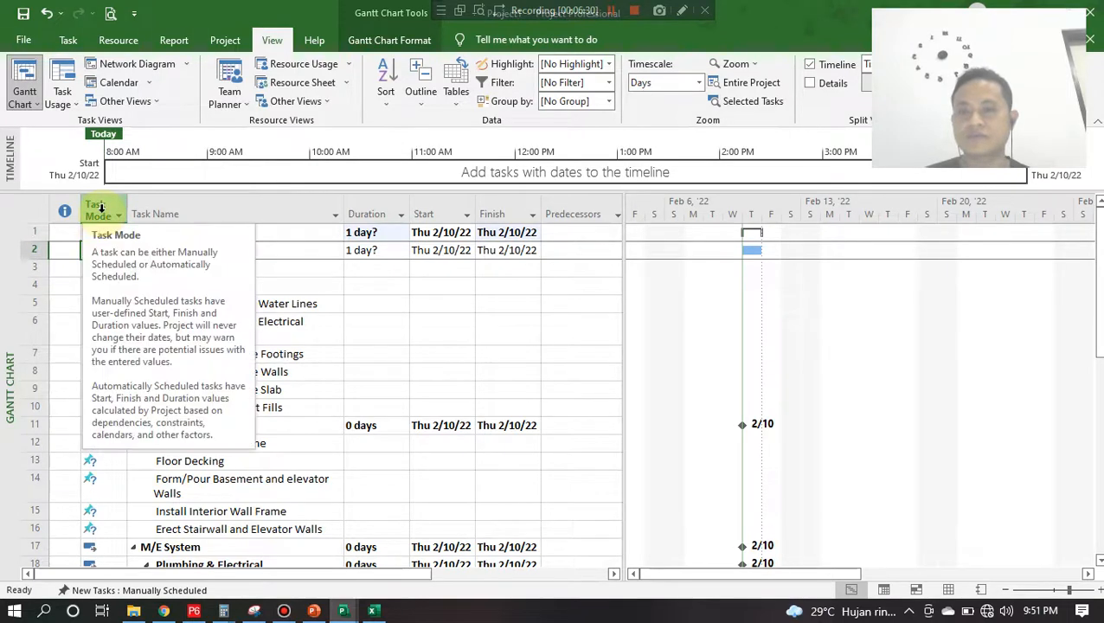
left_click(100, 210)
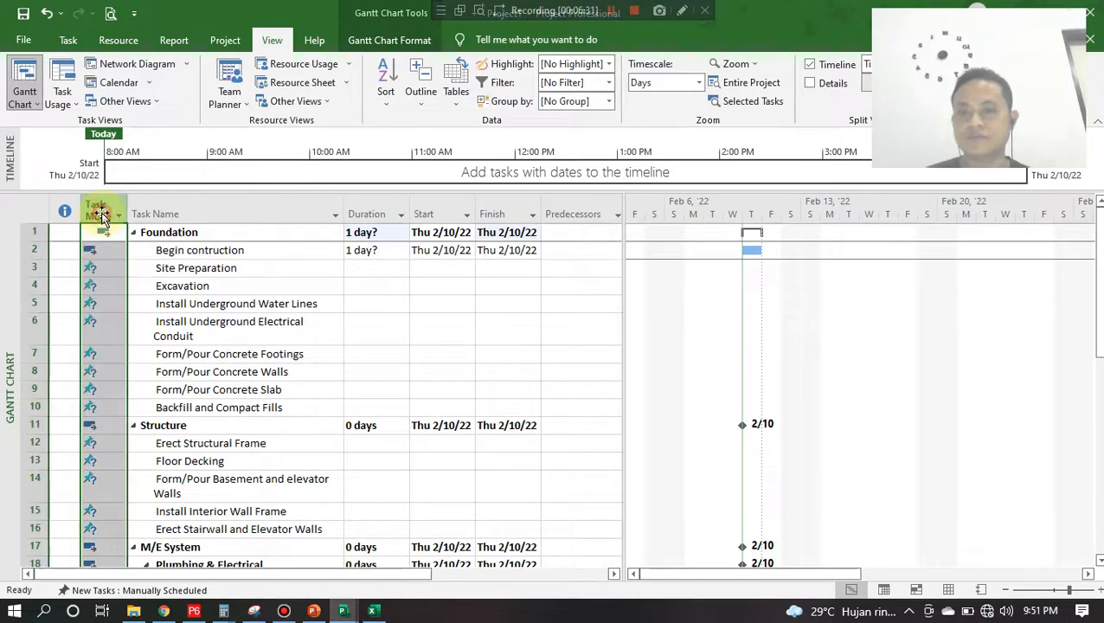
left_click(215, 41)
left_click(173, 40)
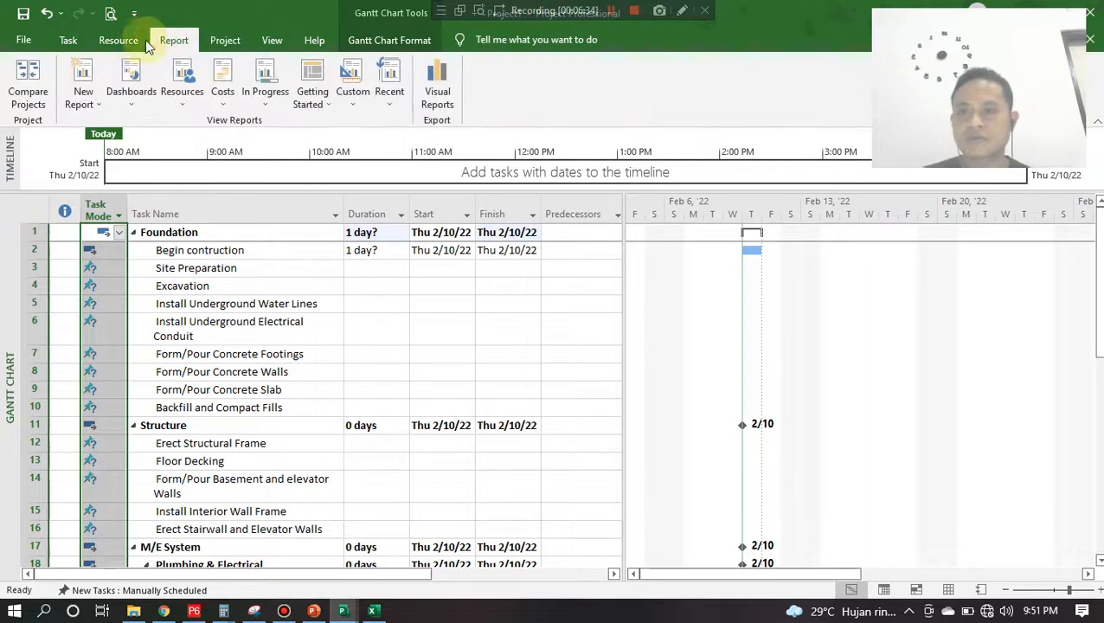
left_click(119, 40)
left_click(68, 40)
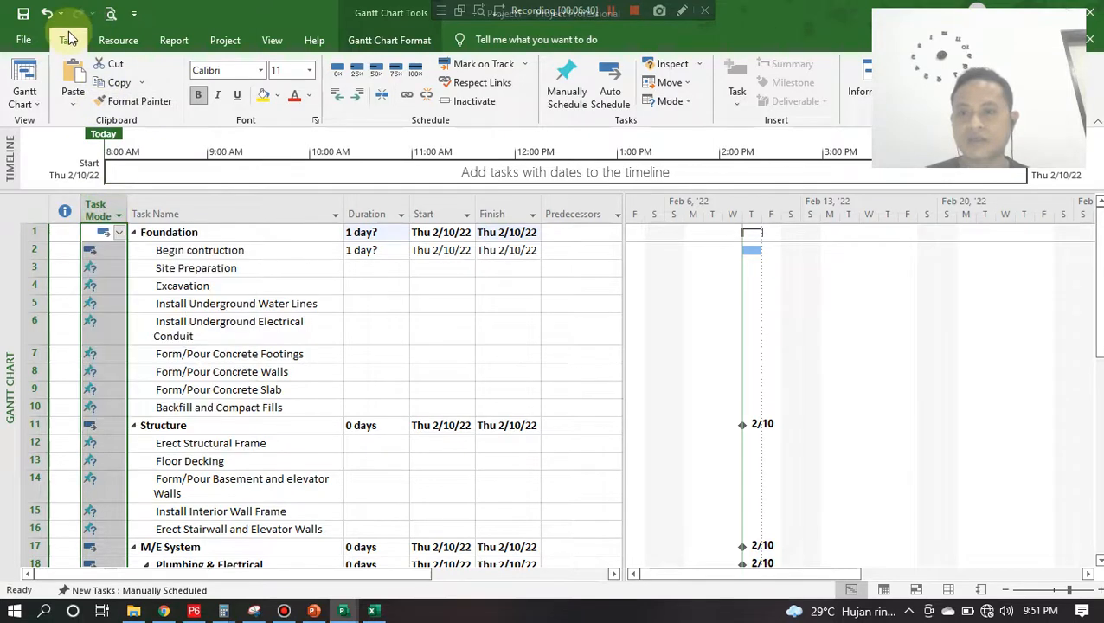
left_click(610, 87)
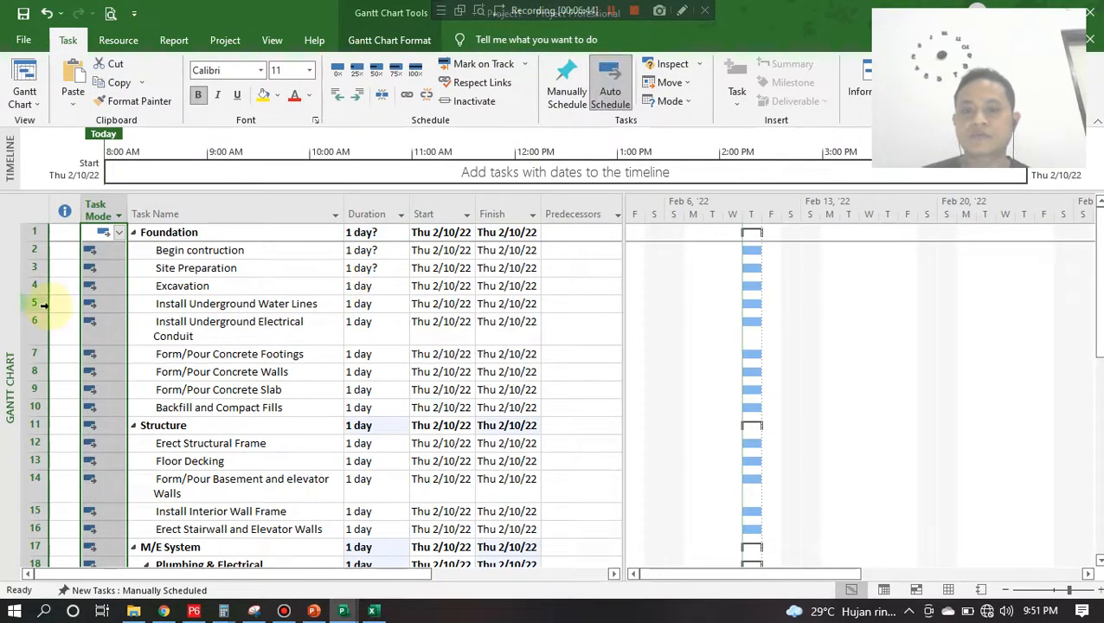
left_click(170, 289)
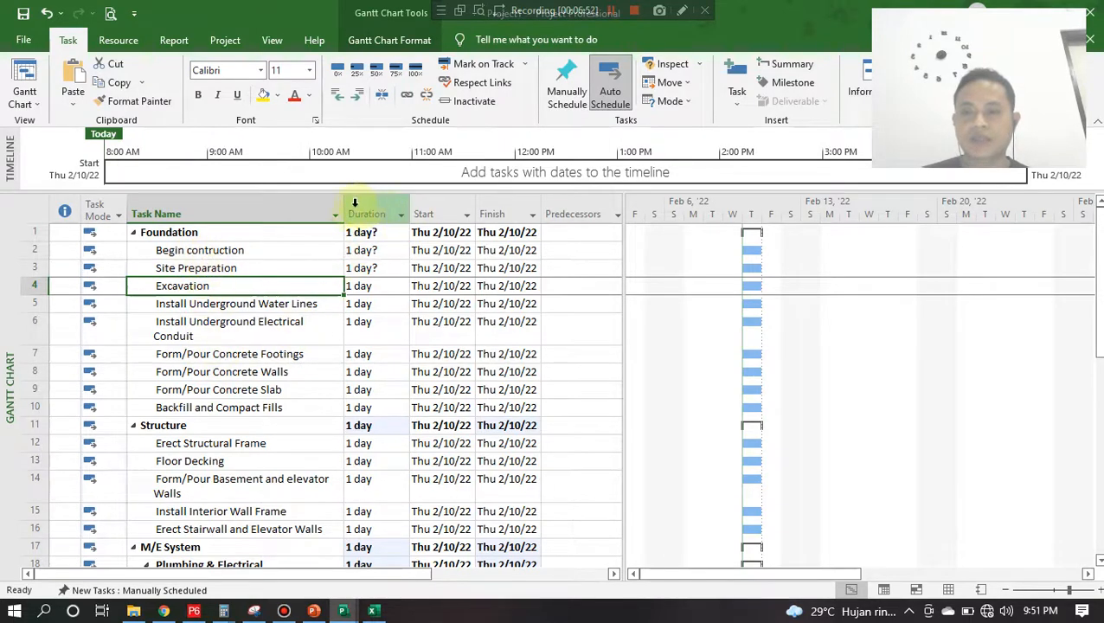
Step: Switch to the Excel task list and copy the durations in E3:E43, from Foundation through Punch List/Touch Up and Clean Up
left_click(340, 611)
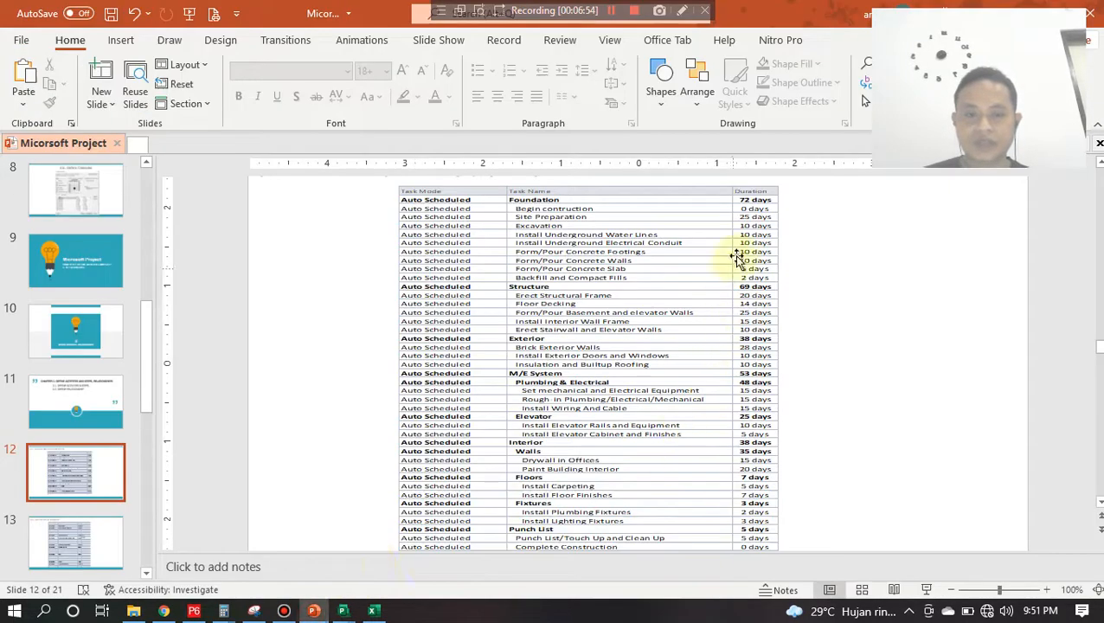
left_click(373, 611)
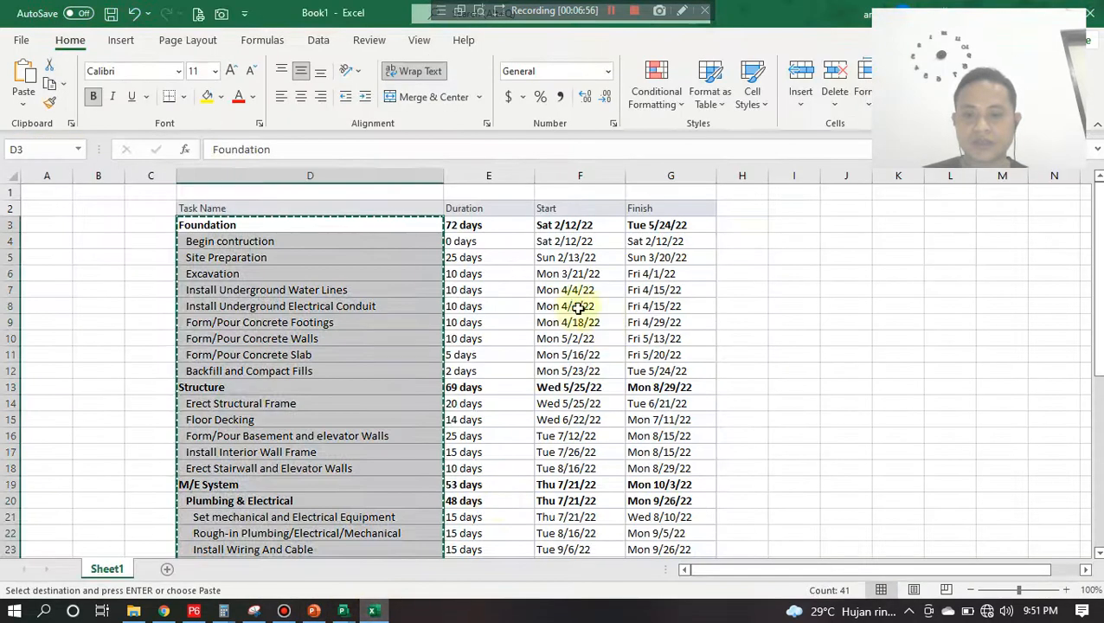
left_click(466, 225)
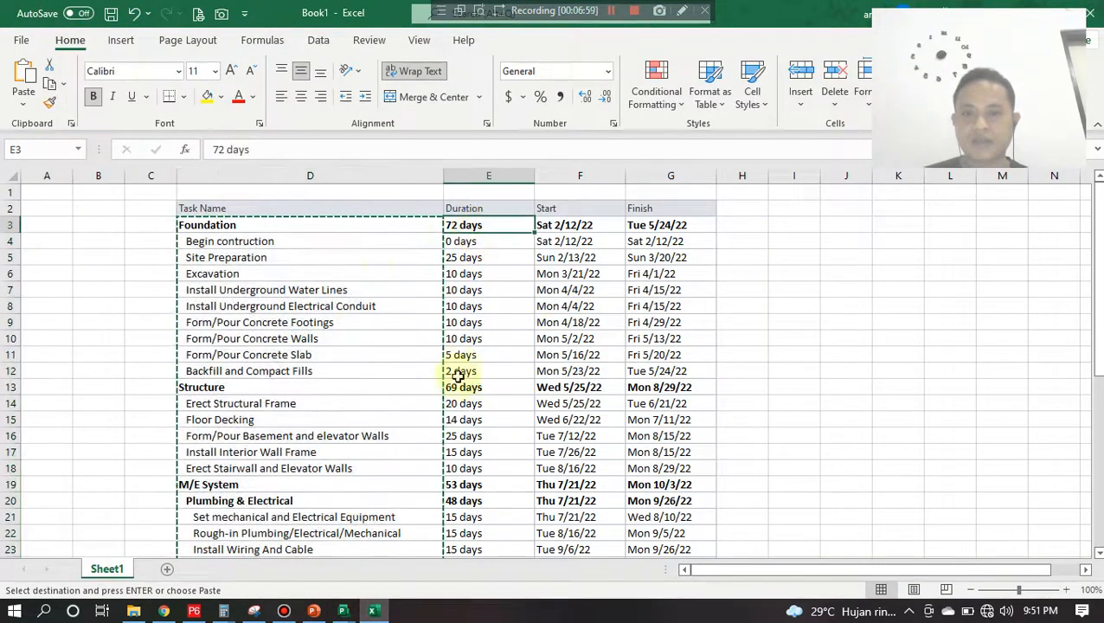
scroll(459, 398, "down", 3)
scroll(463, 428, "down", 4)
left_click(459, 485, "shift")
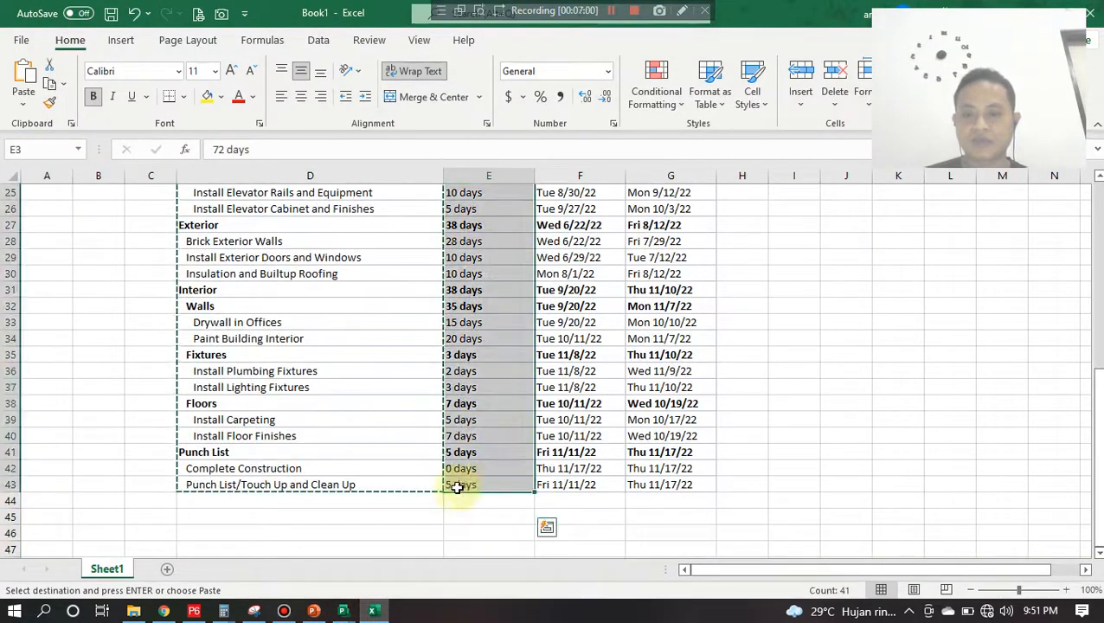
key("ctrl+c")
Step: Switch to Microsoft Project and paste the copied durations into the Duration column, starting at the Foundation row
left_click(353, 609)
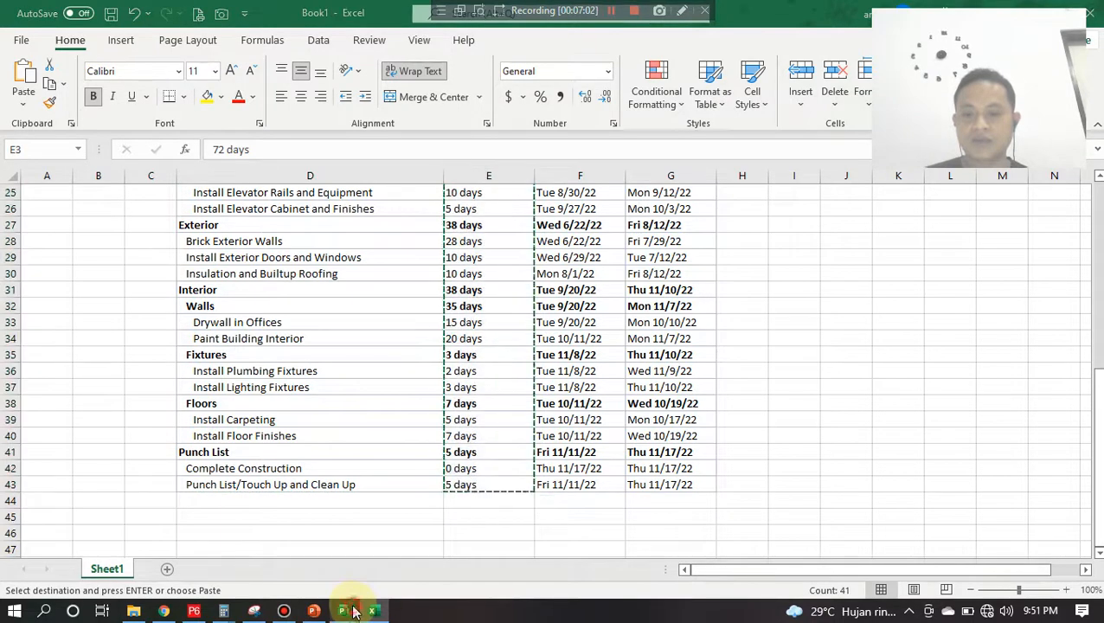
left_click(463, 572)
left_click(375, 233)
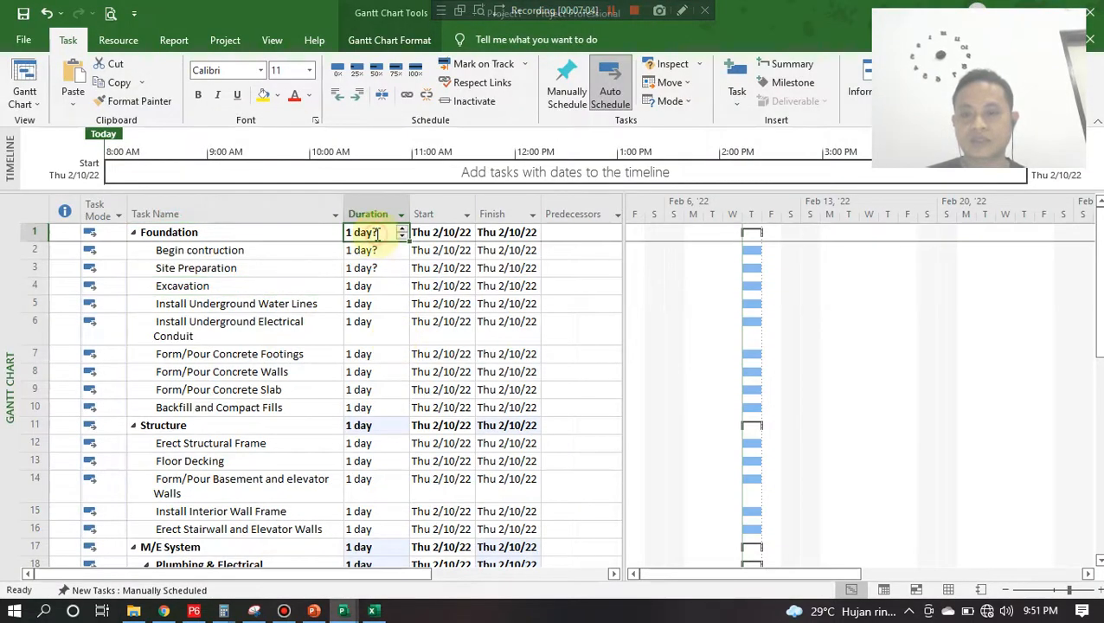
key("ctrl+v")
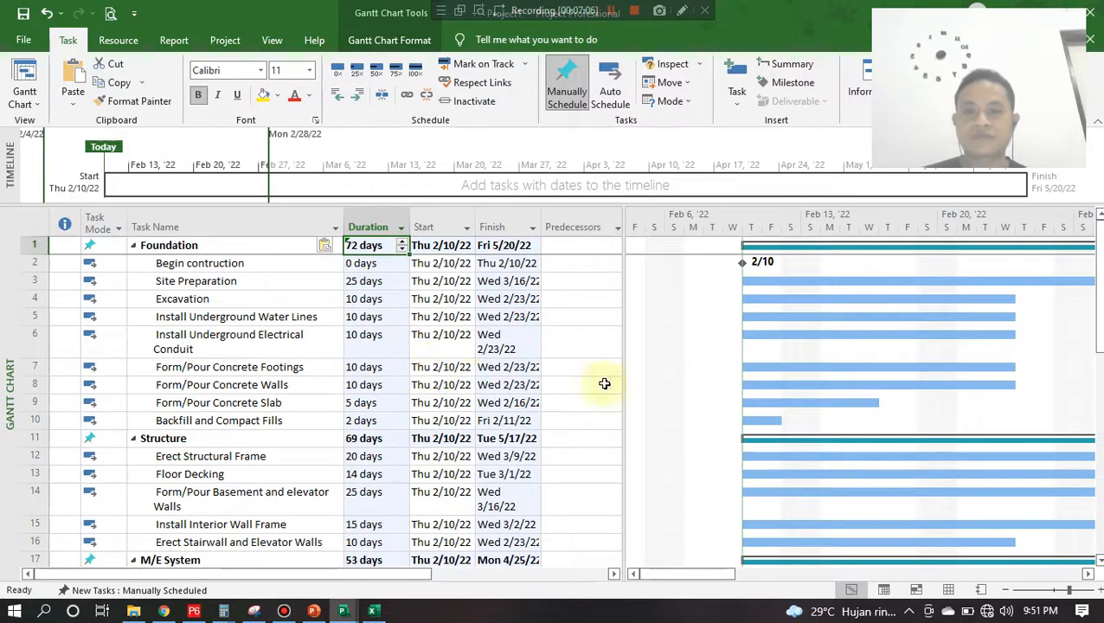
Step: Widen the Finish column slightly so that its dates fit on one line
left_click(616, 368)
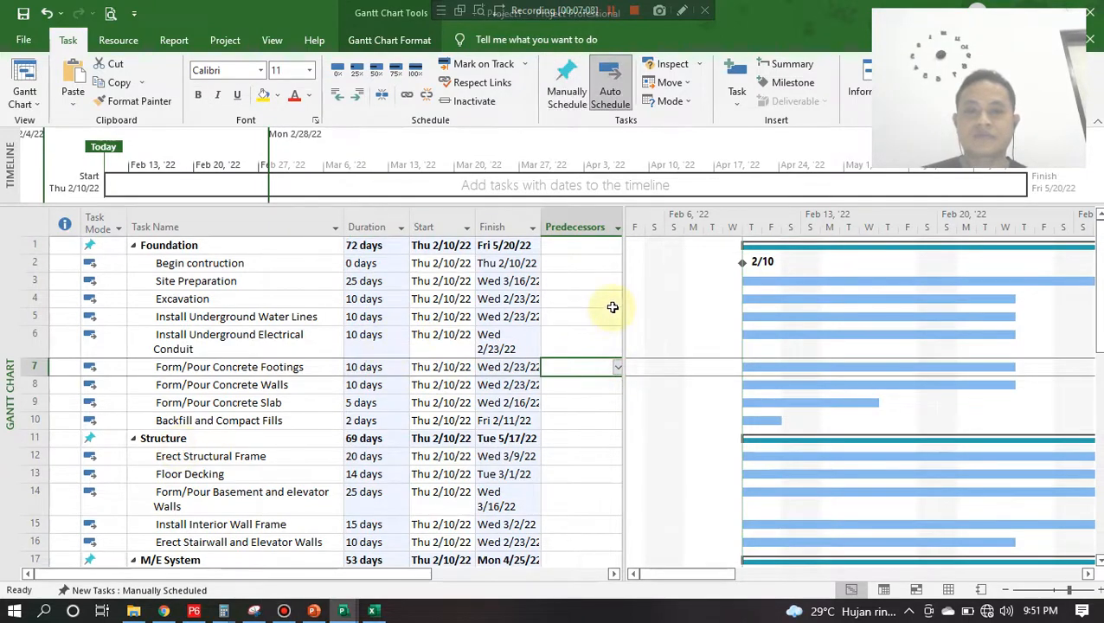
left_click_drag(540, 217, 555, 218)
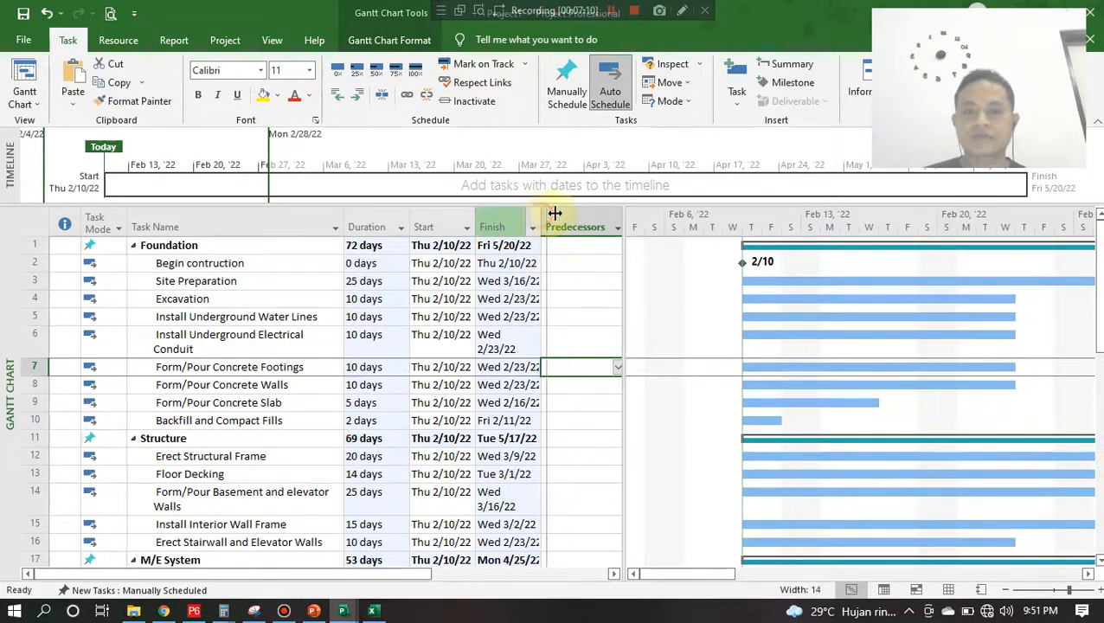
left_click_drag(699, 576, 609, 573)
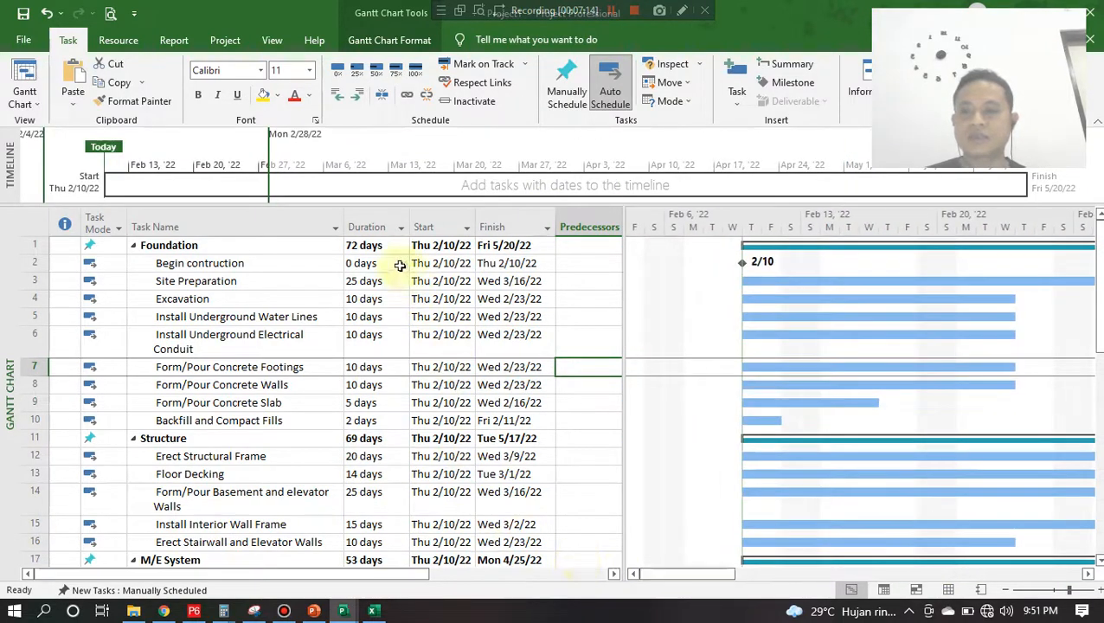
Step: Set the task mode of the whole task list, including the manually scheduled summary tasks, to Auto Scheduled again
left_click(104, 220)
left_click(611, 86)
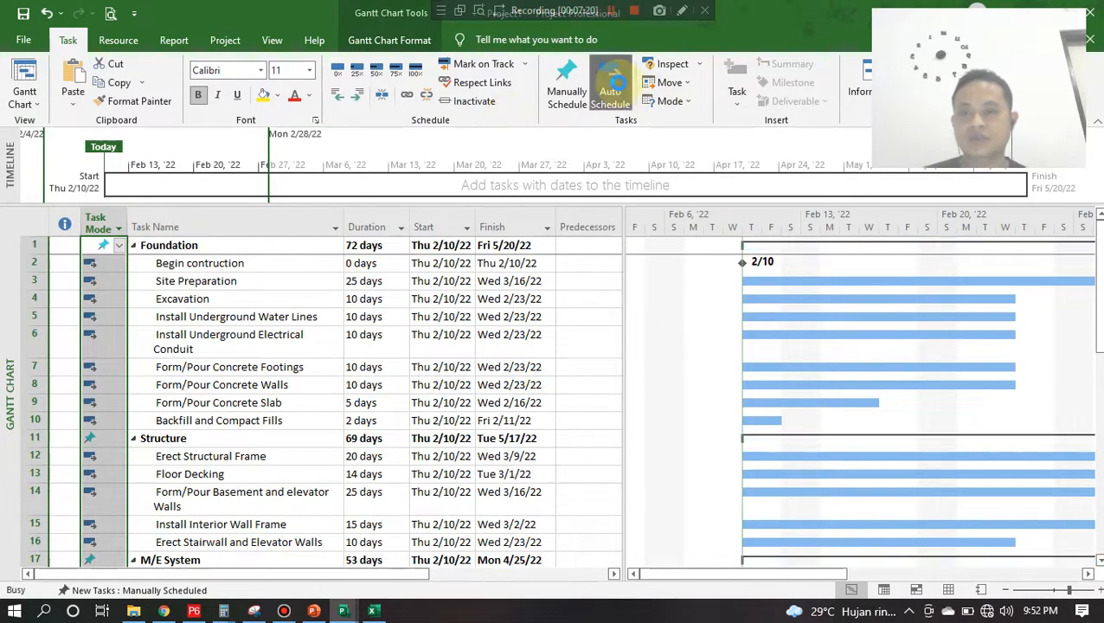
left_click(436, 337)
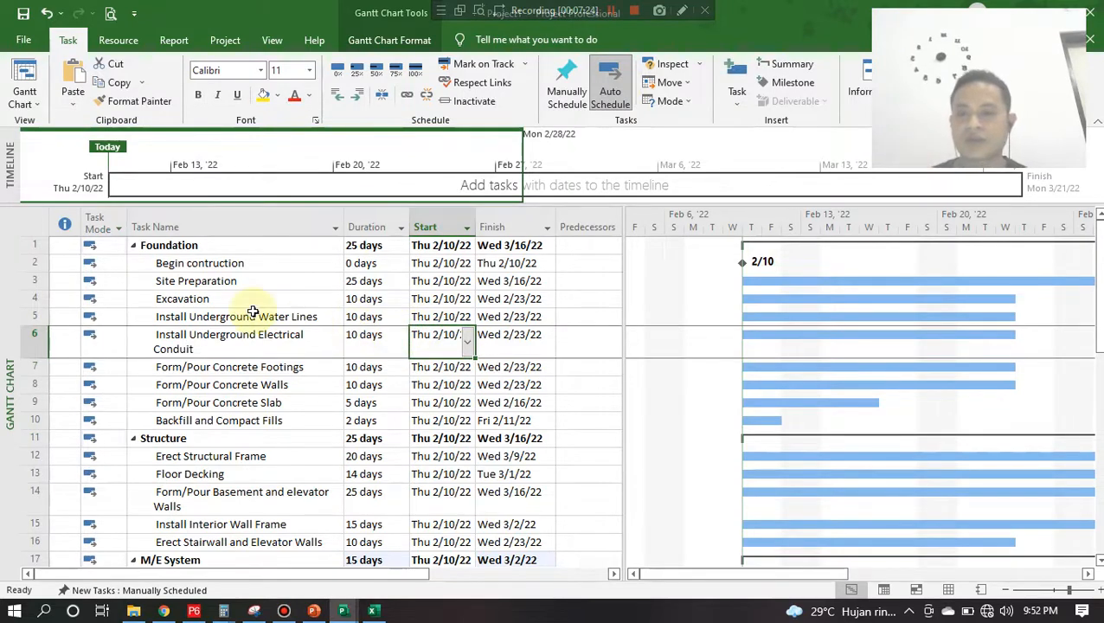
Step: Switch to the PowerPoint presentation and review slides 11 to 13, ending on the task table with durations and successors
left_click(313, 611)
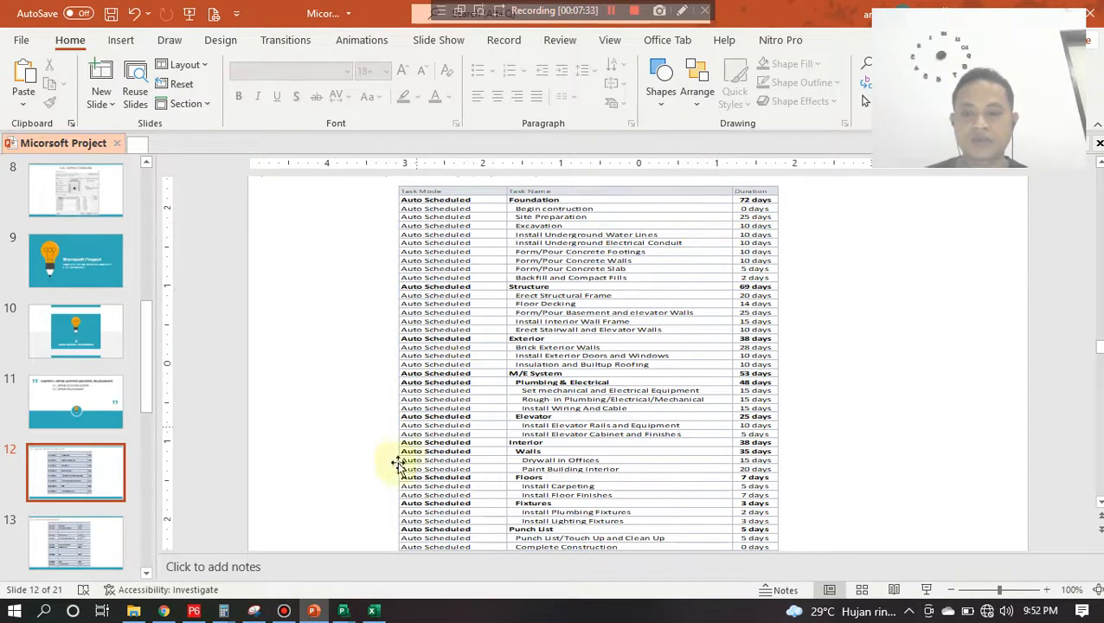
left_click(98, 405)
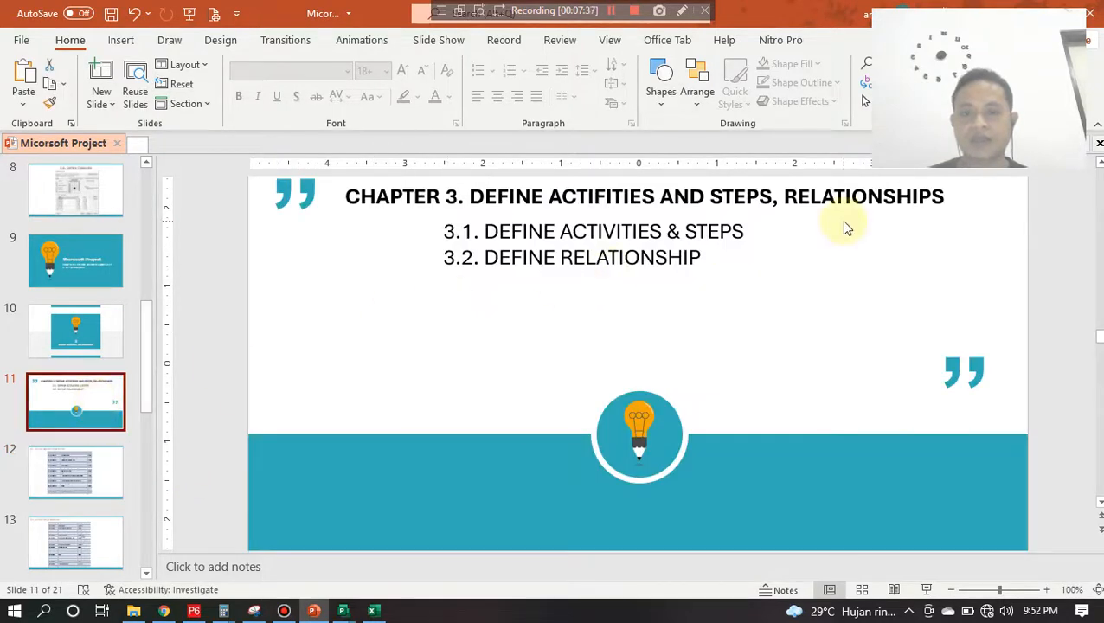
left_click(285, 370)
left_click(107, 464)
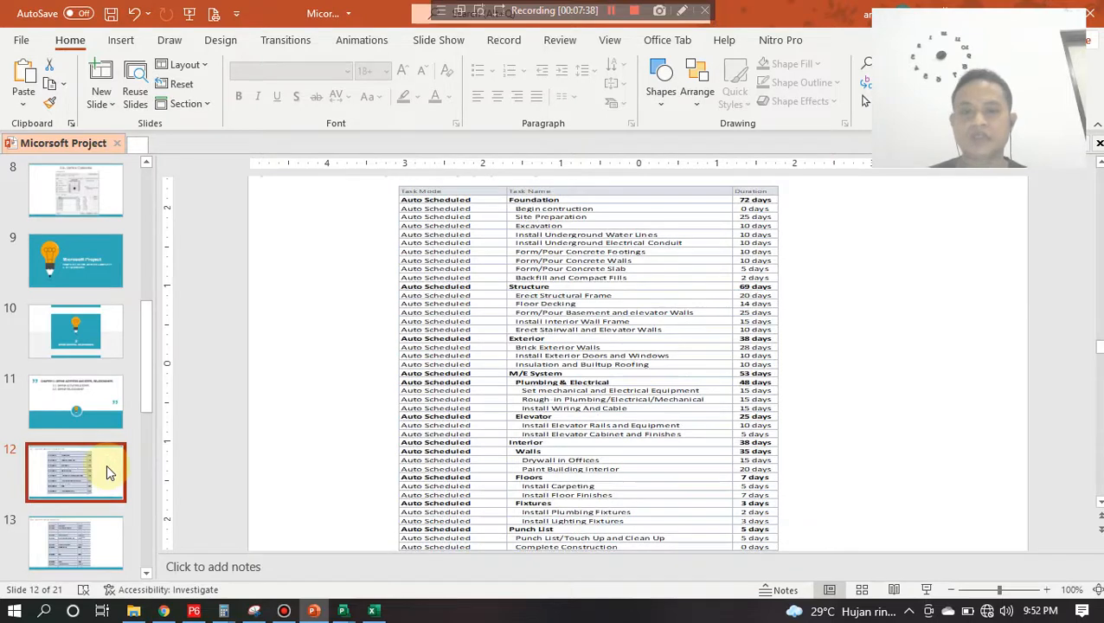
left_click(93, 546)
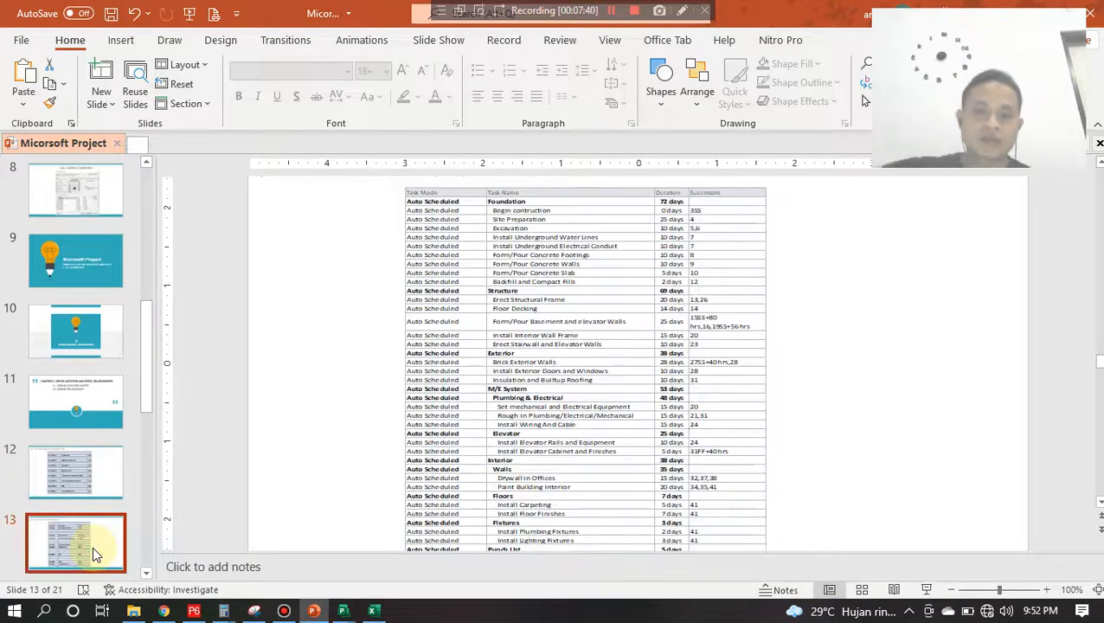